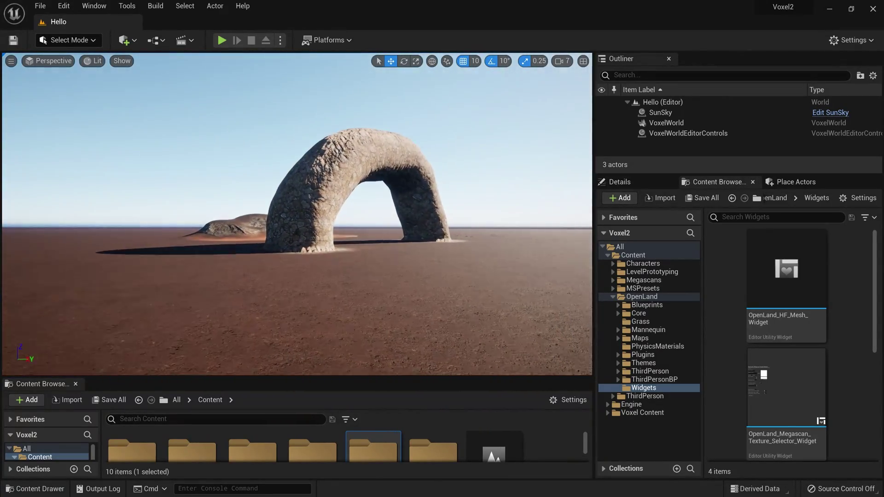
key(w)
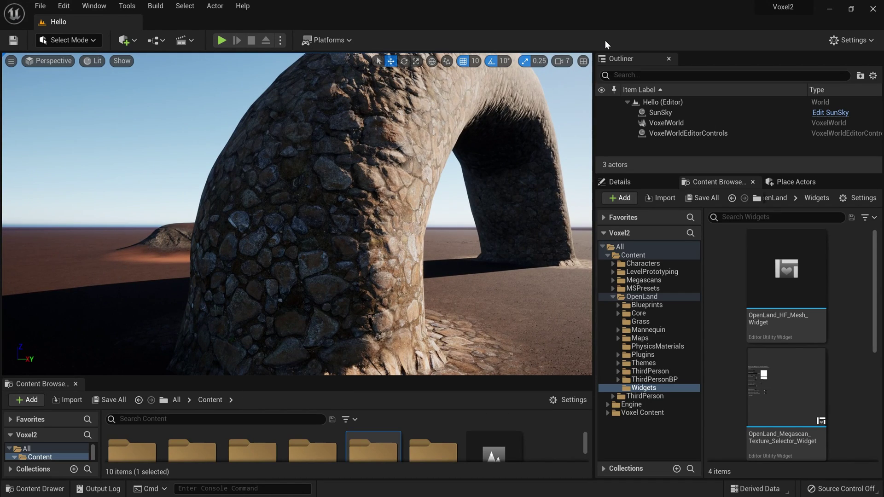
right_drag(462, 176, 474, 241)
key(s)
key(w)
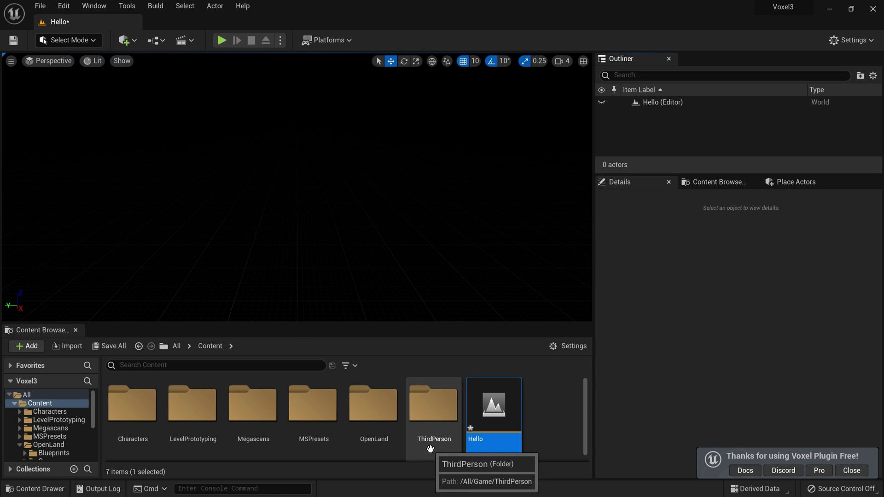
- Place the SunSky blueprint from the OpenLand Blueprints folder into the empty Hello level
double_click(364, 416)
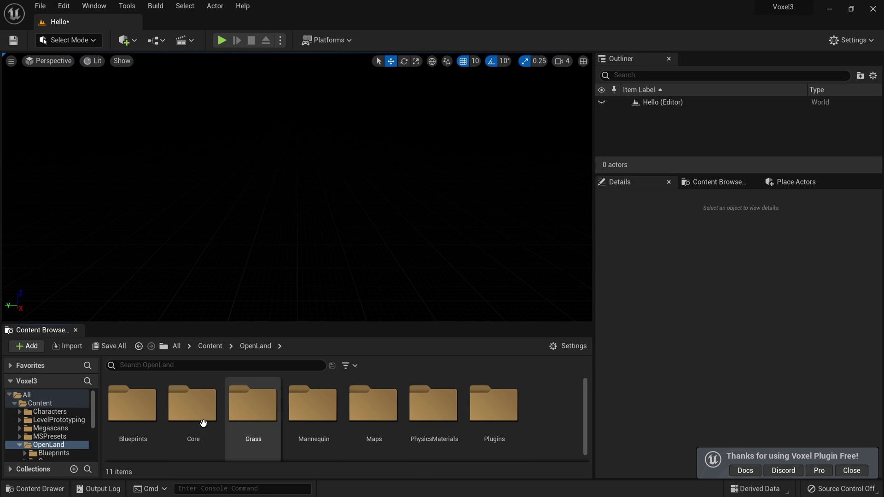
double_click(124, 410)
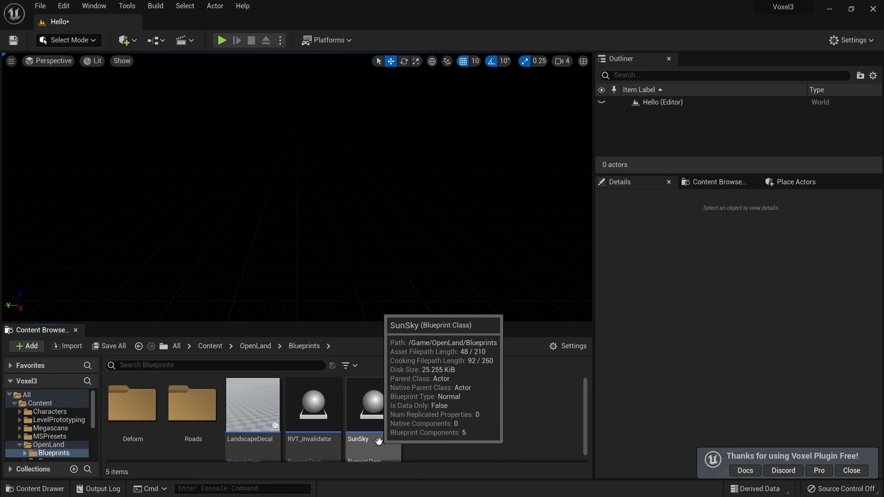
drag(375, 441, 289, 237)
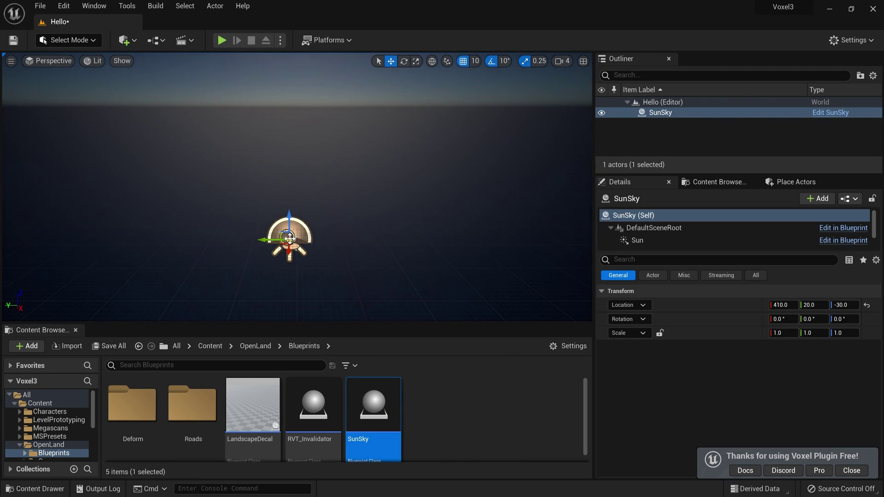
right_drag(197, 183, 253, 214)
right_drag(173, 246, 215, 262)
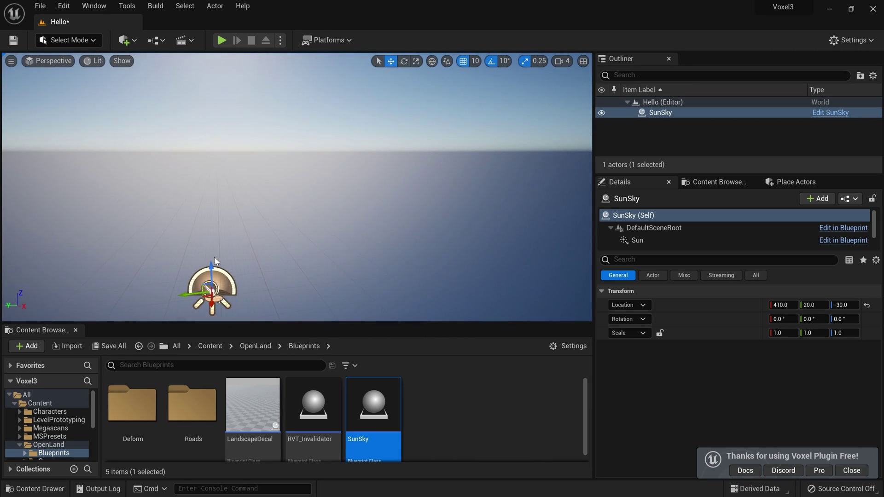
- Switch to the Voxels editing mode and add a voxel world to the scene
click(62, 40)
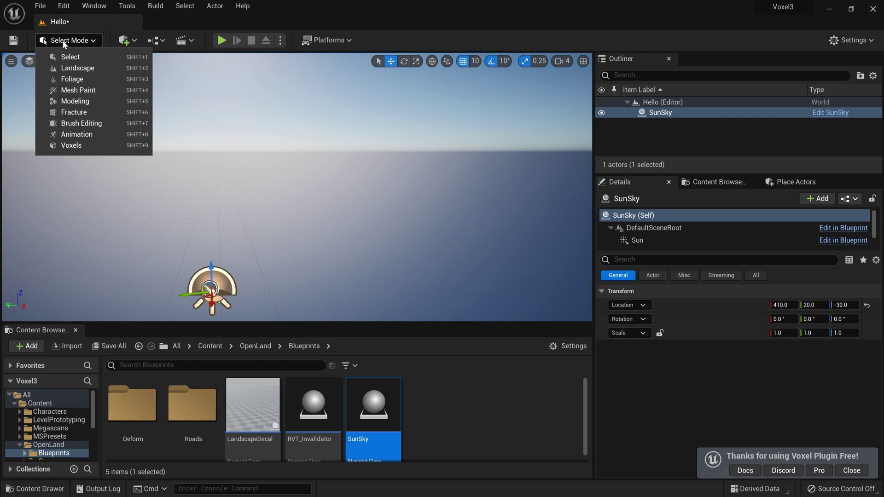
click(77, 145)
click(522, 302)
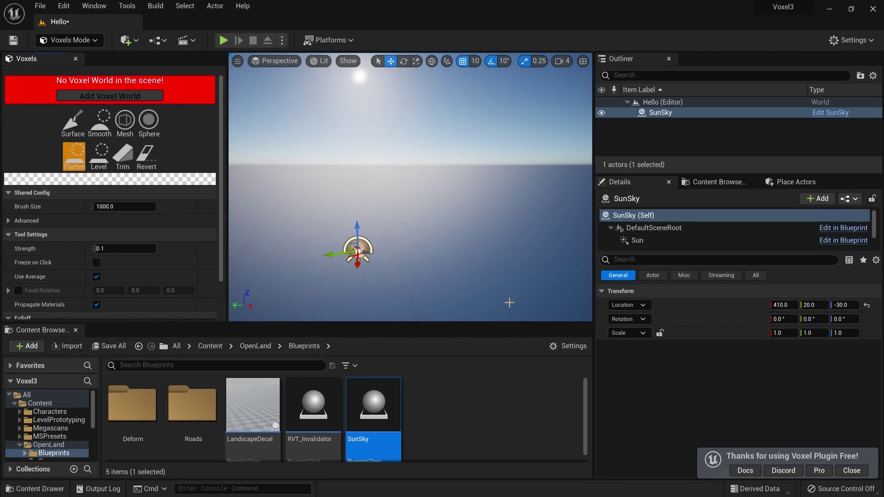
click(104, 95)
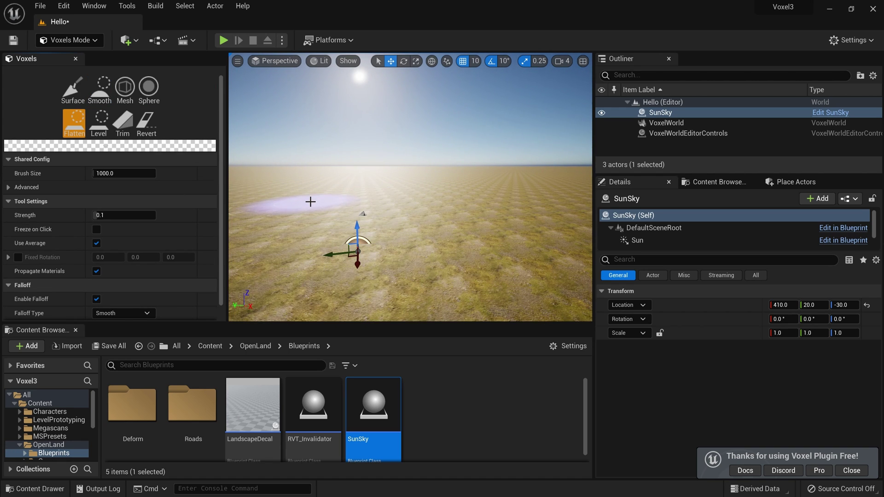
- Sculpt a raised mound on the flat voxel ground with the Surface tool at brush size 1000
key(e)
right_drag(304, 203, 304, 233)
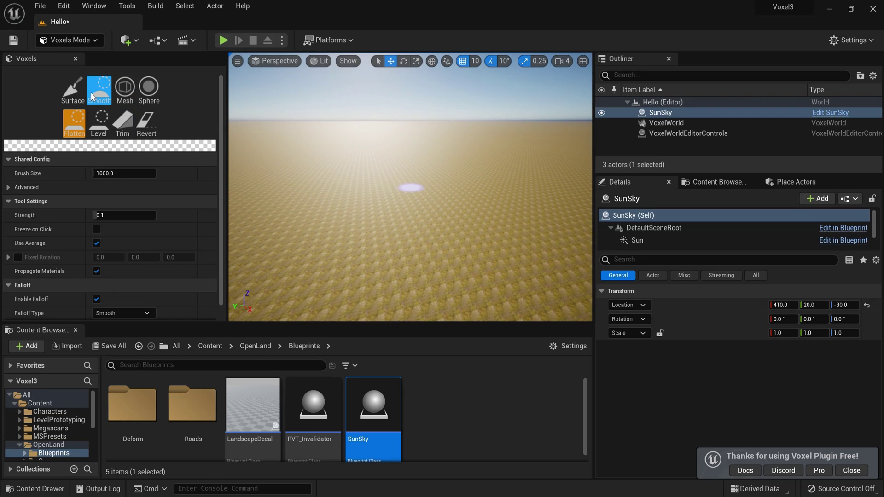
click(79, 92)
mouse_move(393, 196)
mouse_down()
mouse_move(405, 203)
mouse_move(381, 203)
mouse_move(405, 216)
mouse_move(403, 205)
mouse_move(421, 198)
mouse_move(425, 206)
mouse_move(390, 205)
mouse_move(401, 198)
mouse_move(395, 194)
mouse_move(355, 204)
mouse_move(438, 197)
mouse_move(447, 208)
mouse_move(337, 197)
mouse_up()
right_drag(337, 198, 358, 212)
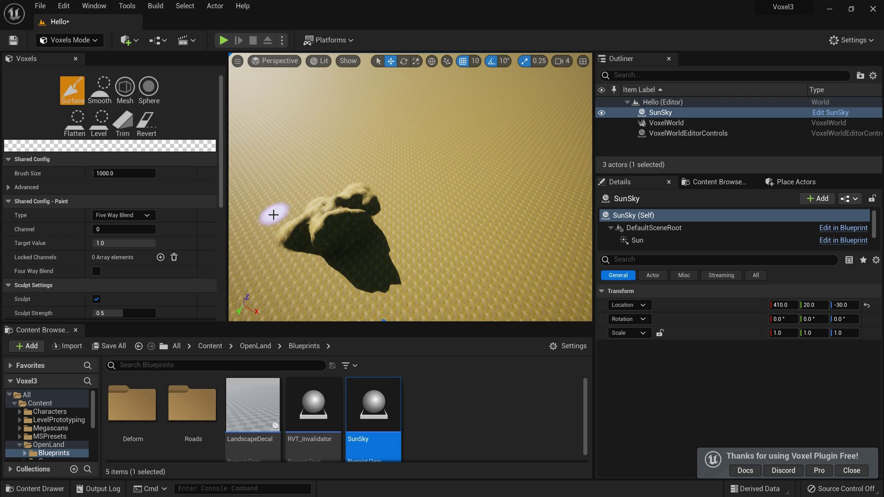
- Soften the sculpted mound with the Smooth tool, and switch back to the Surface tool
click(91, 91)
mouse_move(339, 211)
mouse_down()
mouse_move(296, 231)
mouse_move(332, 217)
mouse_move(267, 190)
mouse_up()
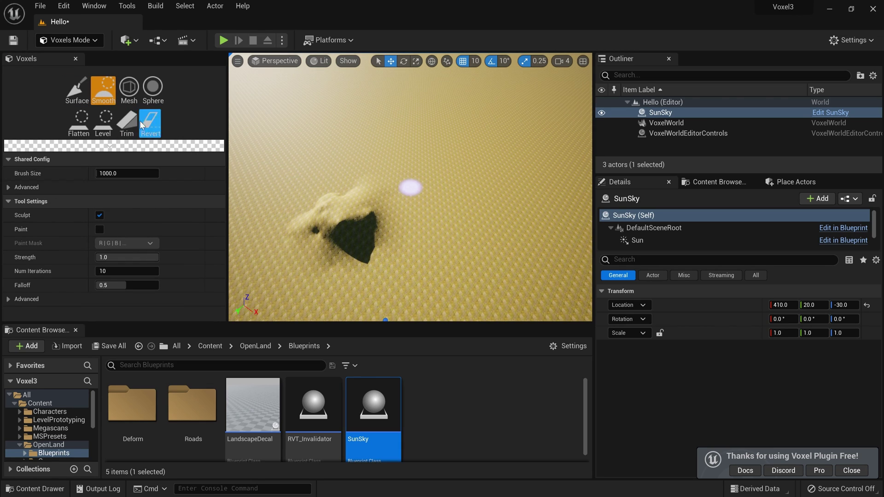
click(96, 104)
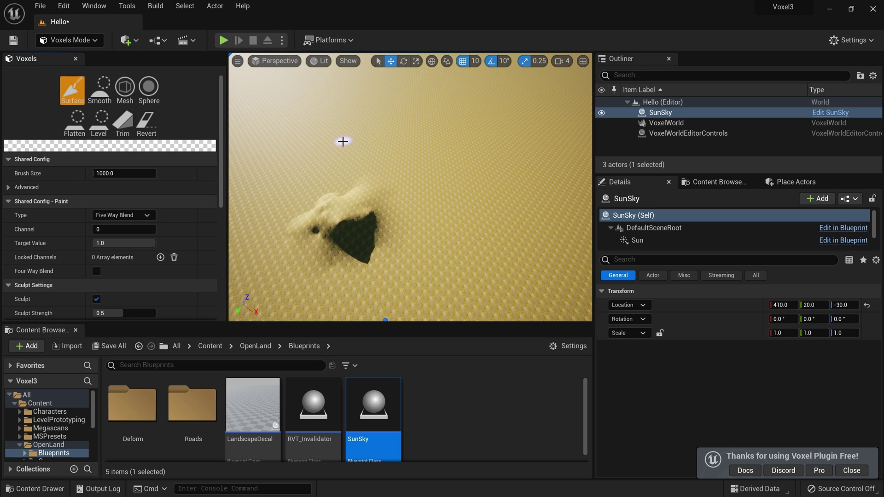
- Save the level with a new voxel world save object in the Content folder under its default name, and end the playtest
key(ctrl+s)
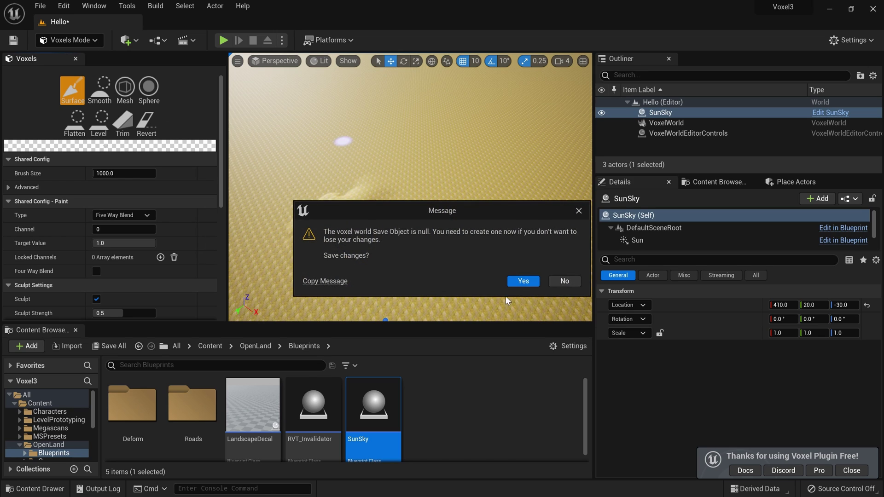
click(528, 280)
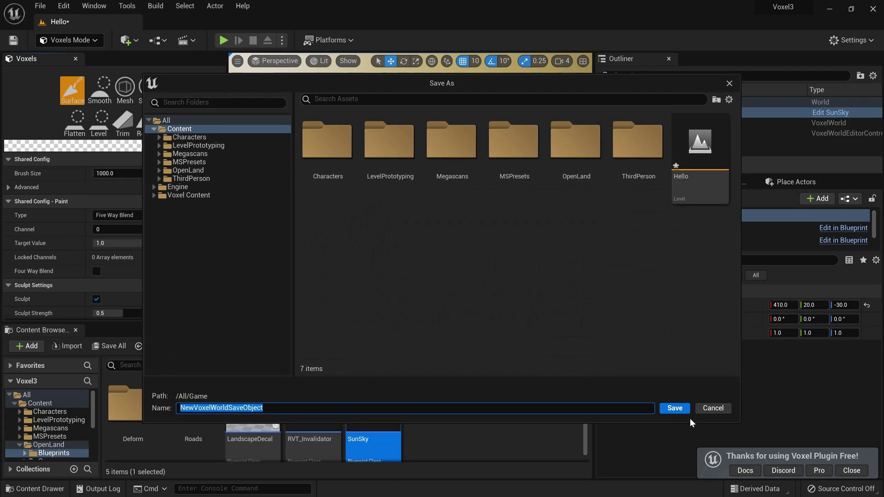
click(683, 410)
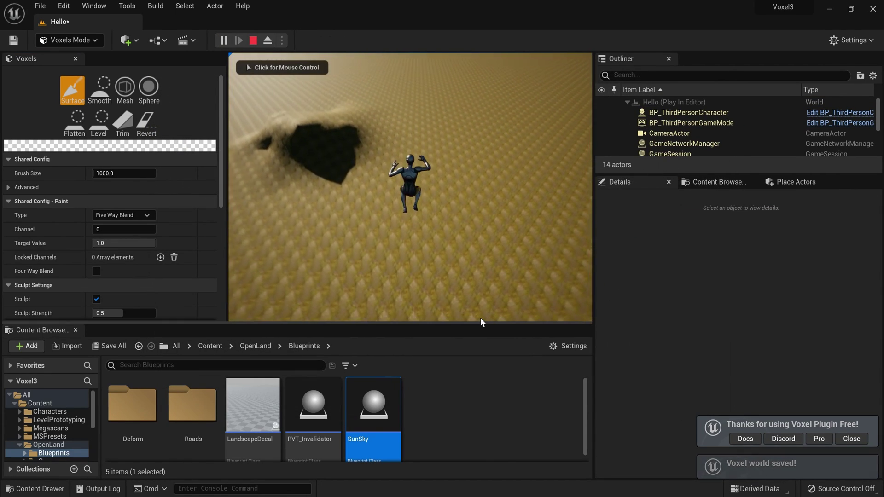
key(Escape)
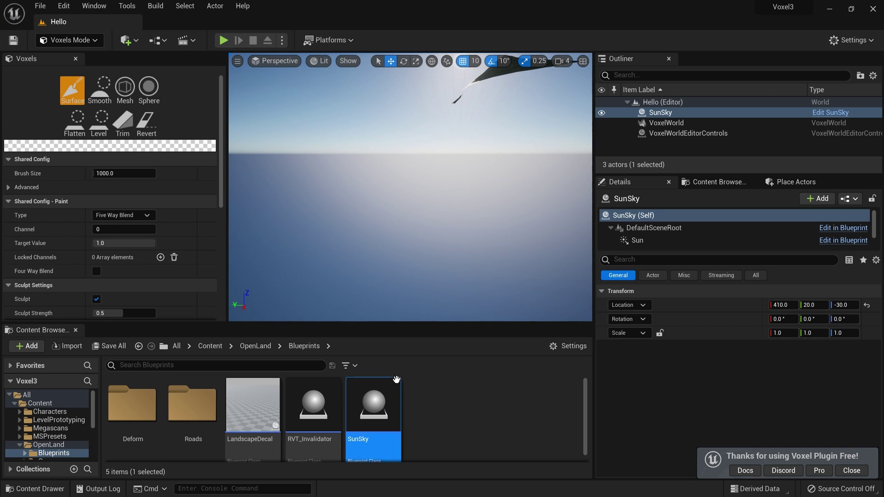
- Reload the Hello level from the Content folder and select its SunSky actor
click(255, 346)
click(210, 346)
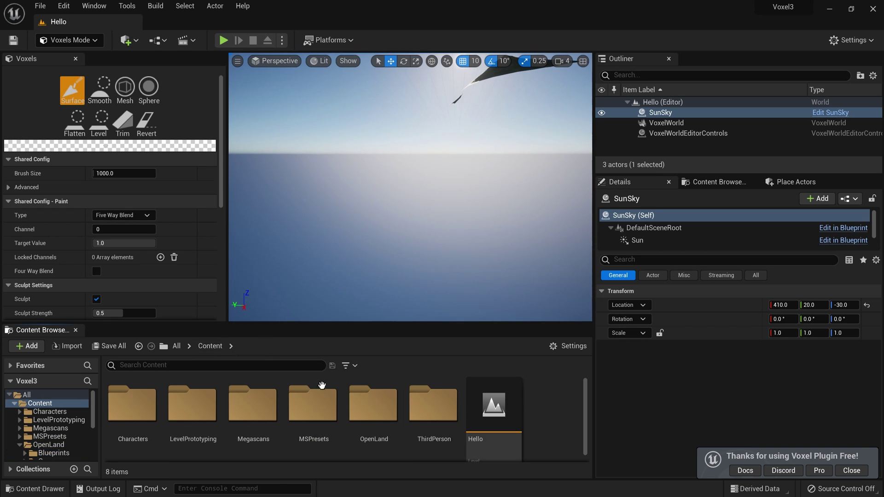
double_click(506, 416)
click(667, 122)
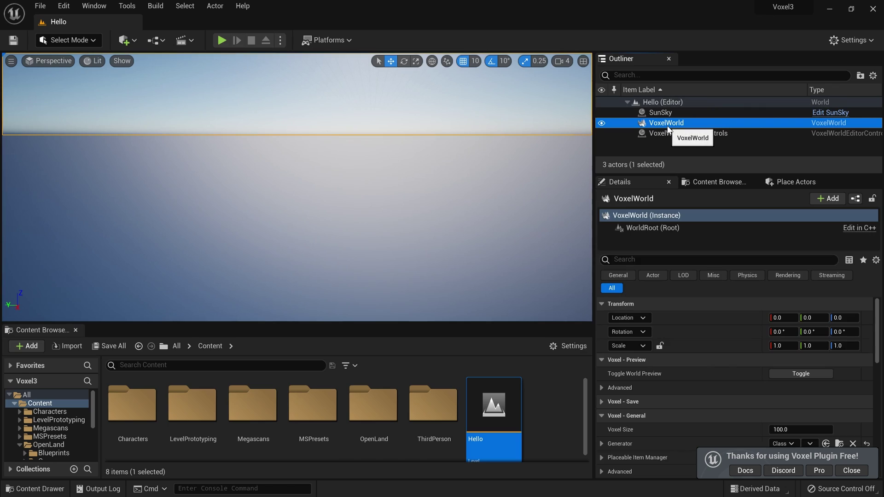
click(660, 112)
- Playtest the level by running the character around the sculpted hill, and return to the editor
key(alt+p)
key(w)
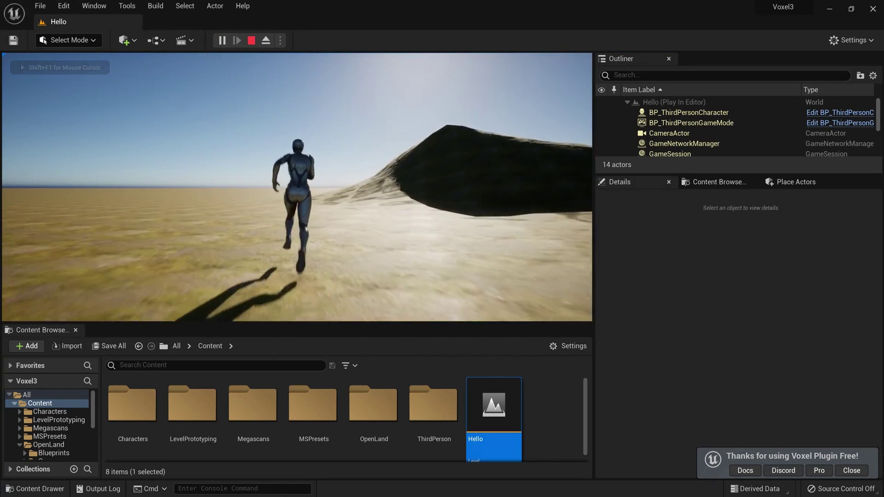
key(a)
key(w)
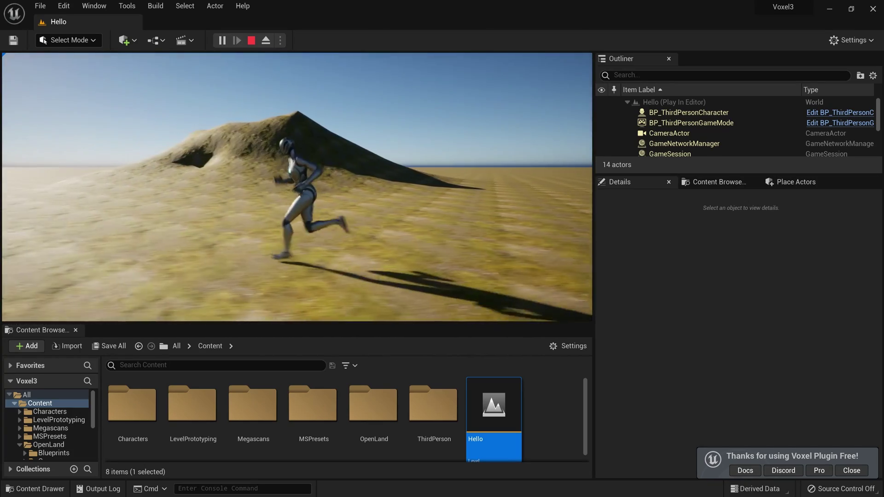
key(Escape)
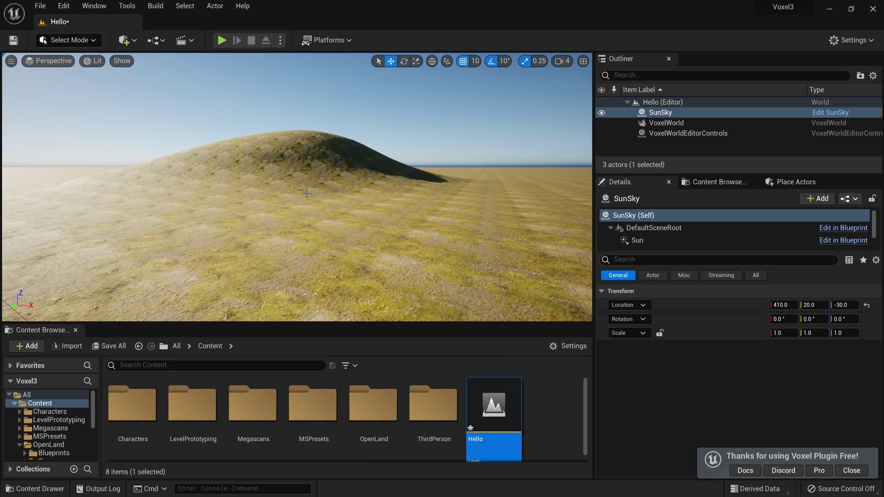
right_drag(297, 187, 323, 213)
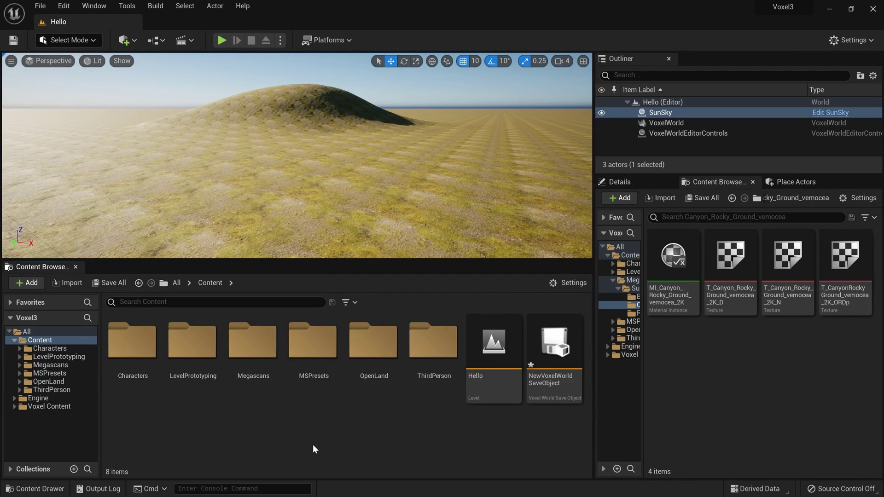
right_click(180, 428)
mouse_move(215, 412)
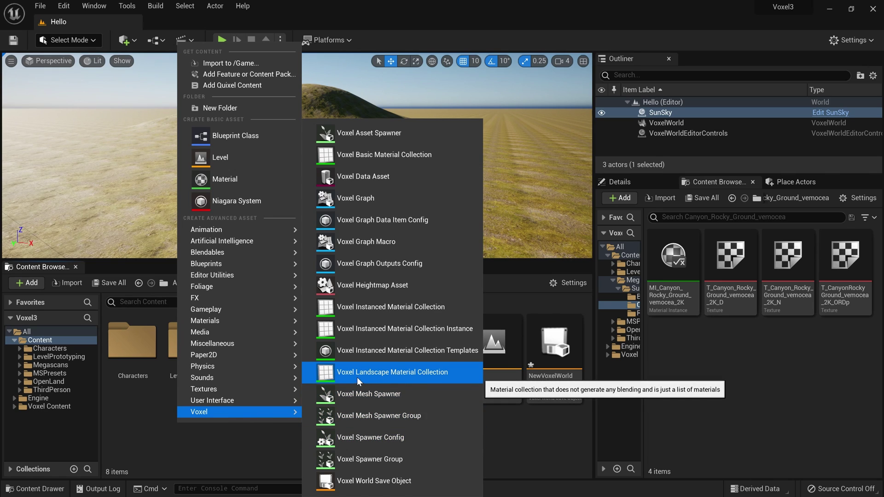
click(171, 449)
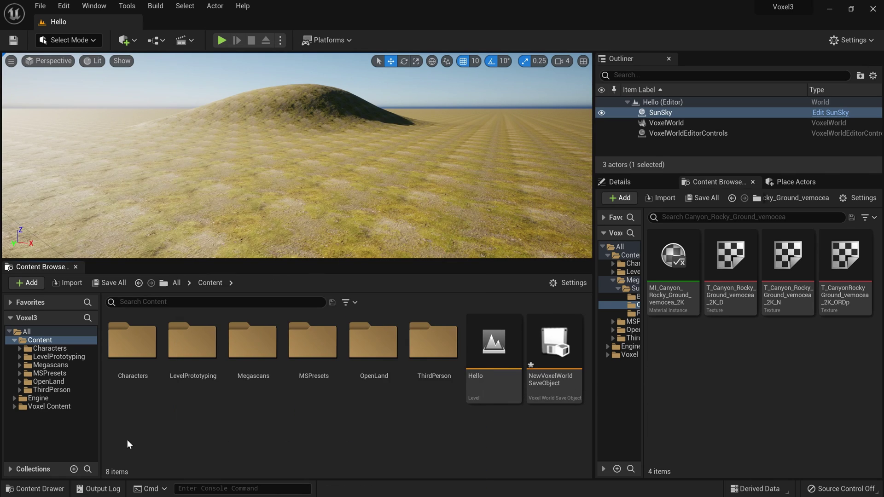
- Create a Voxel Landscape Material Collection named VoxOpenLand in the Content folder
right_click(180, 425)
mouse_move(214, 417)
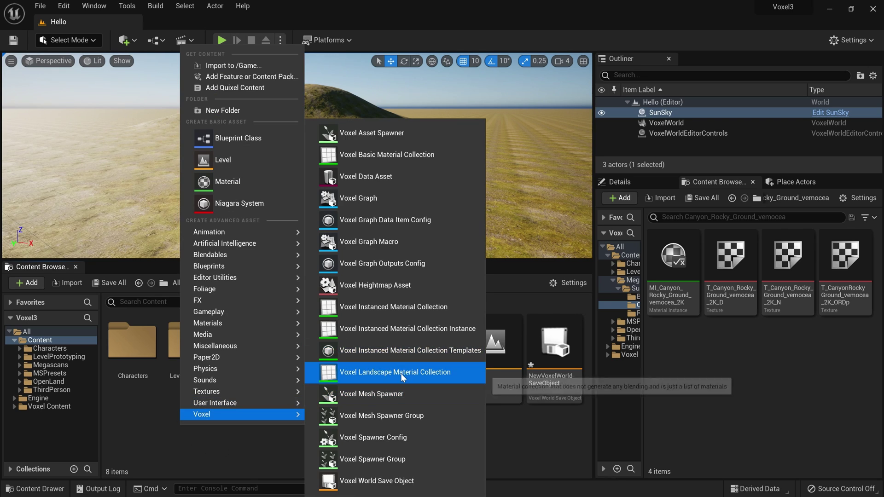
click(388, 377)
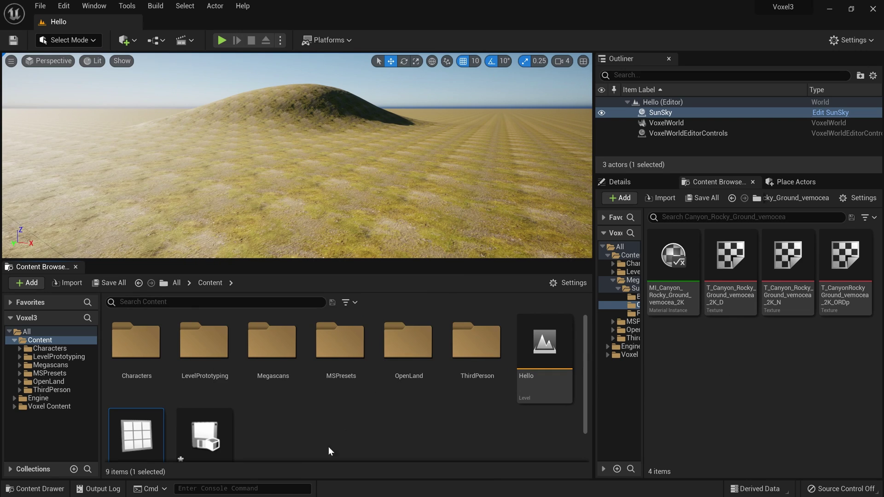
text(VoxOpenLand)
key(Return)
- Open the VoxOpenLand collection and set its material to MI_OpenLand_Theme_Default
double_click(212, 422)
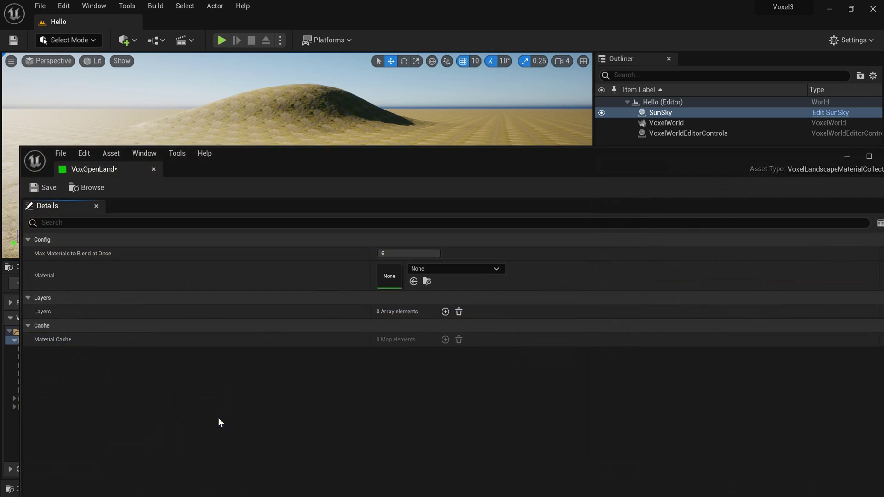
click(427, 270)
text(M)
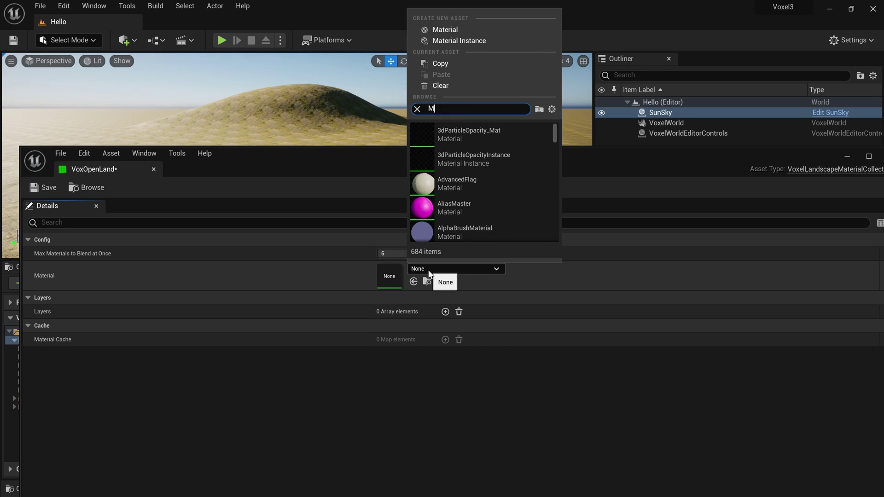
text(I)
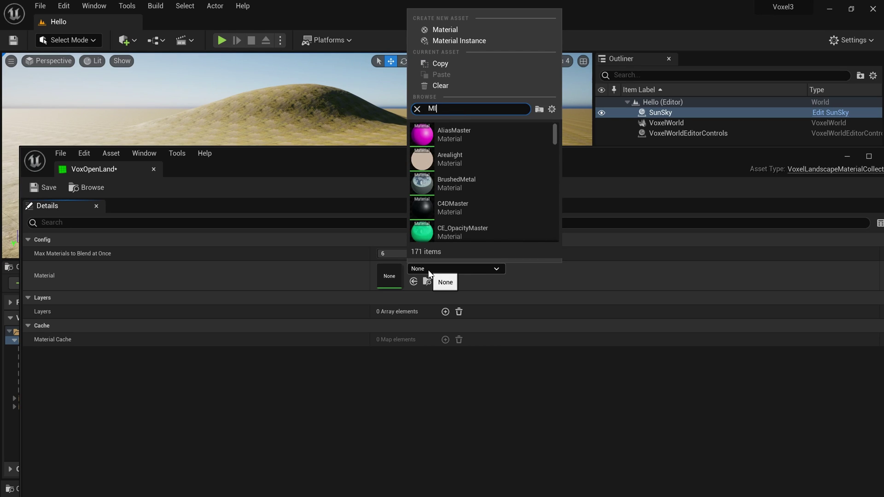
text(_Open)
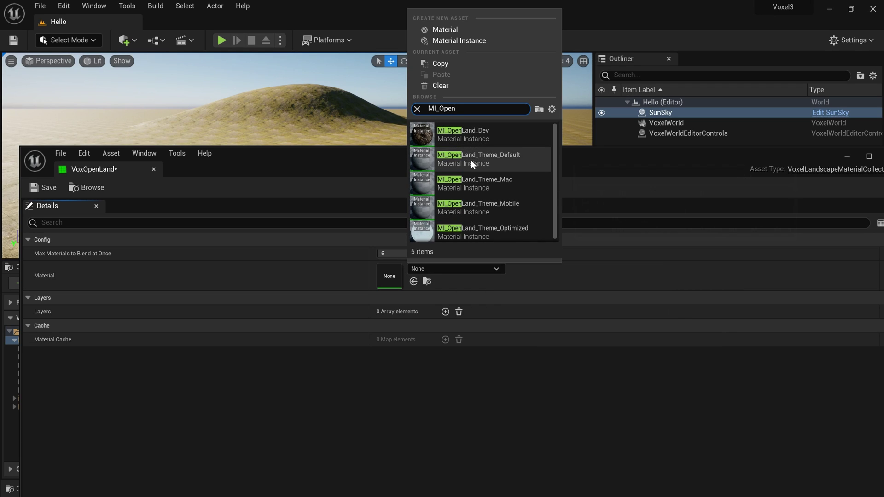
mouse_move(495, 160)
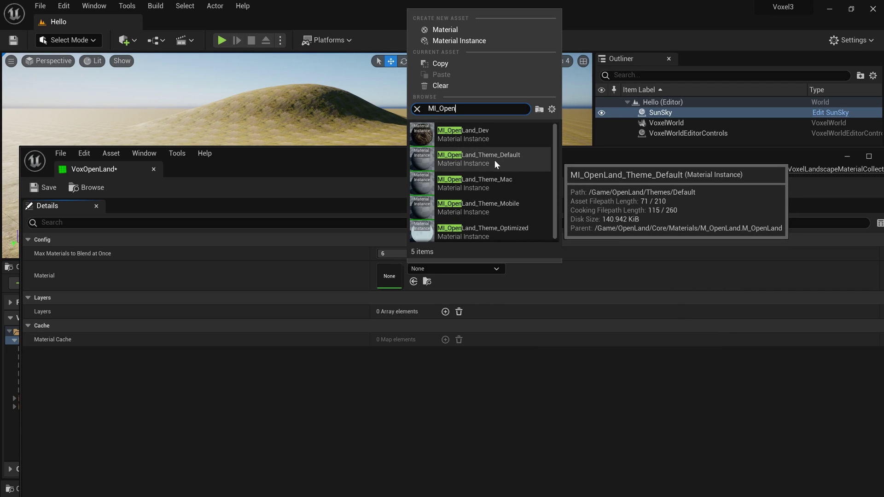
click(469, 162)
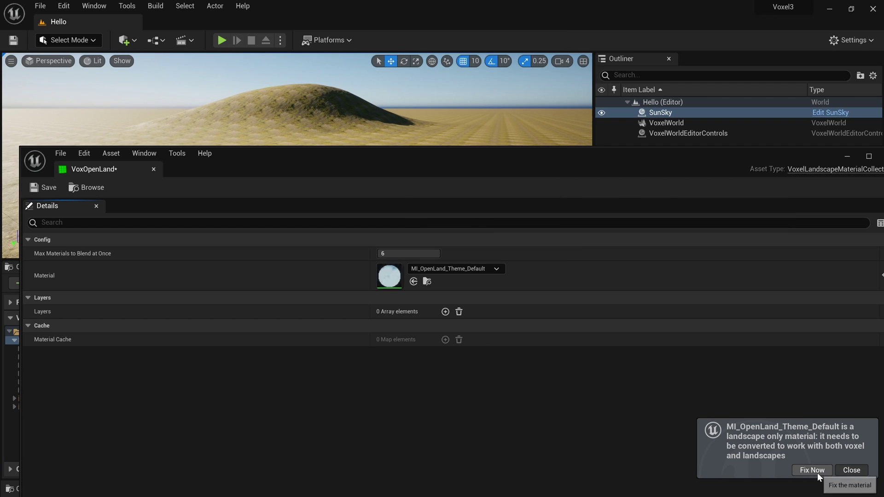
- Convert the OpenLand theme material to work with both voxels and landscapes, and save the VoxOpenLand collection
click(815, 472)
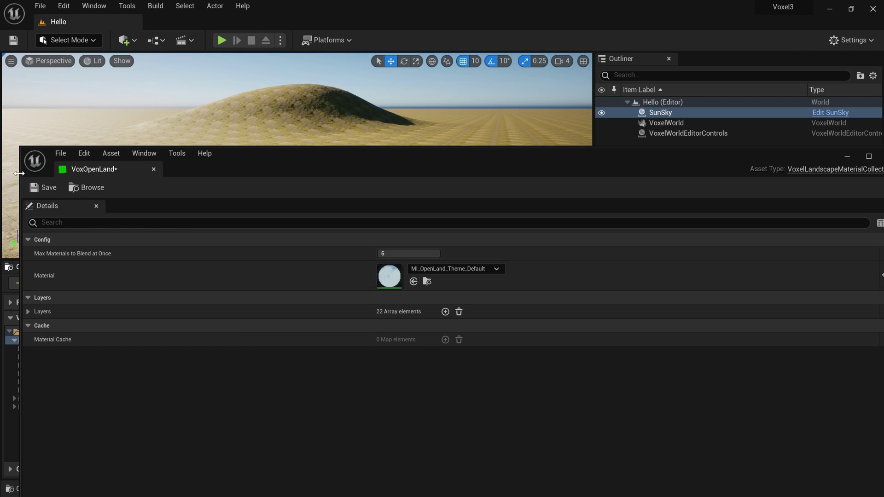
click(35, 188)
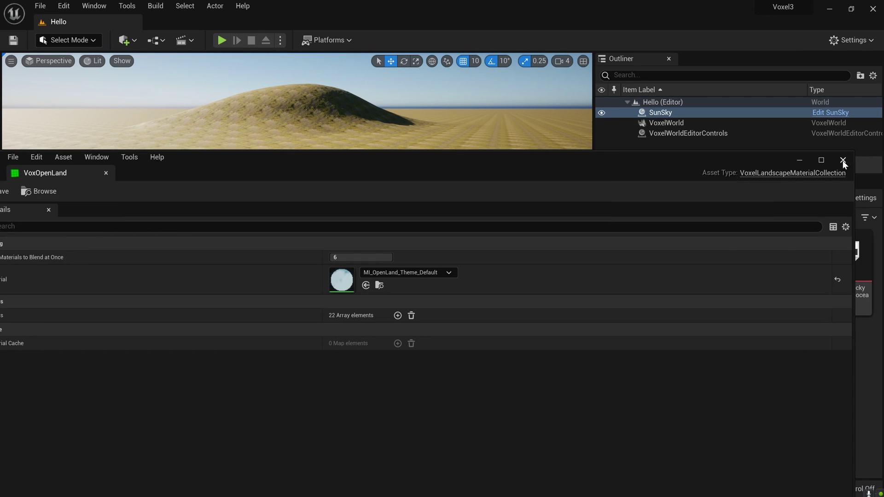
- Set the VoxelWorld actor's material config to Multi Index and assign VoxOpenLand as its material collection
click(844, 161)
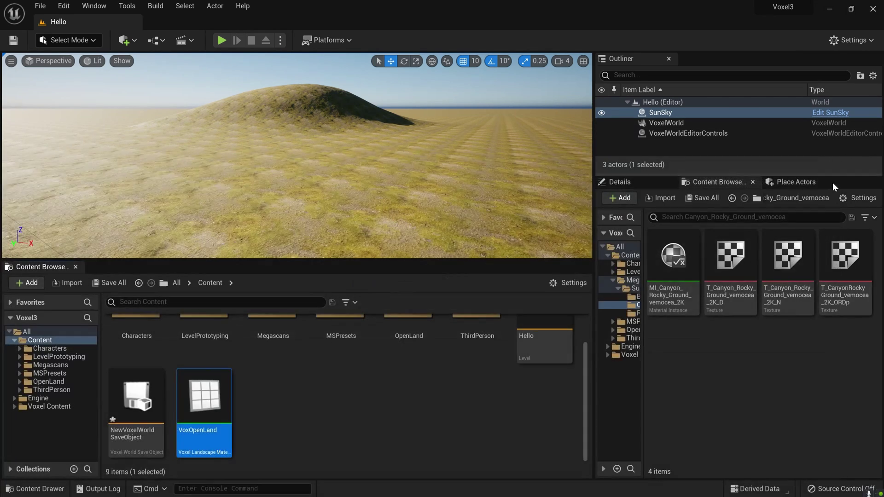
click(672, 124)
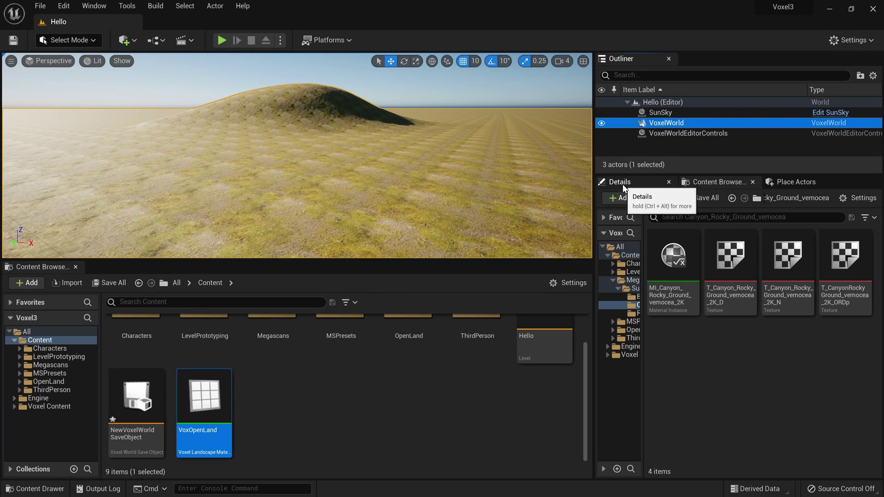
click(620, 183)
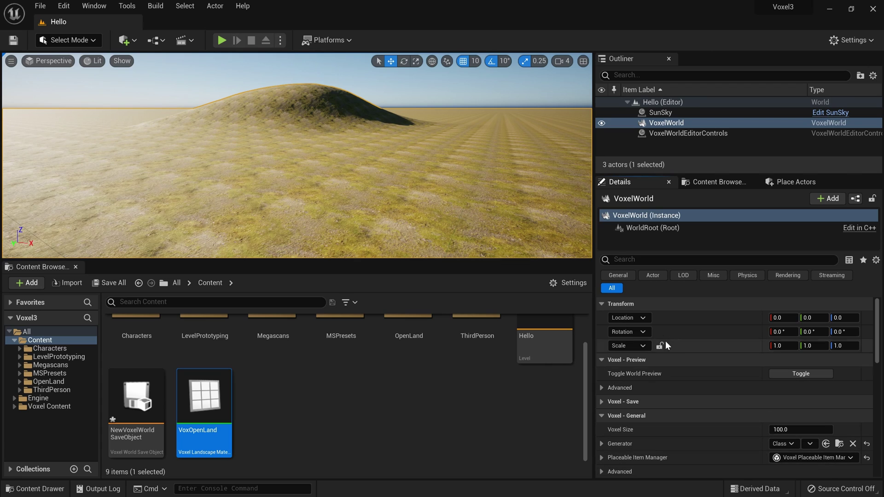
scroll(675, 413, down, 10)
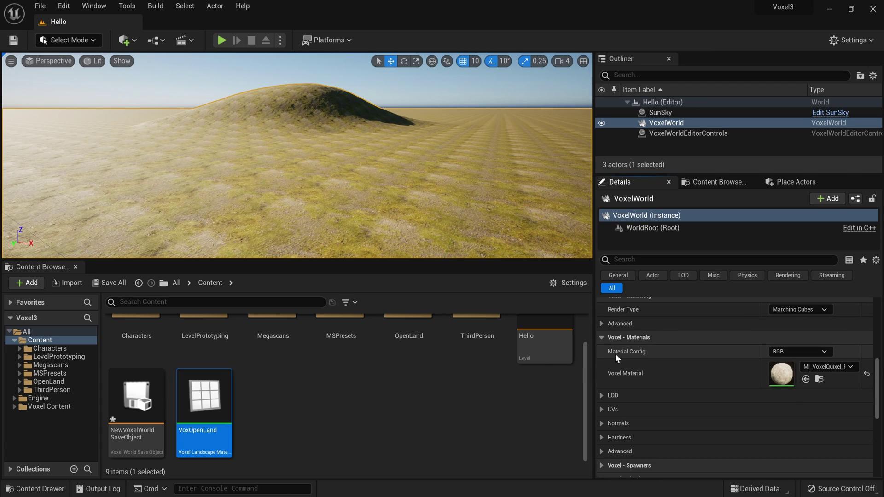
click(789, 355)
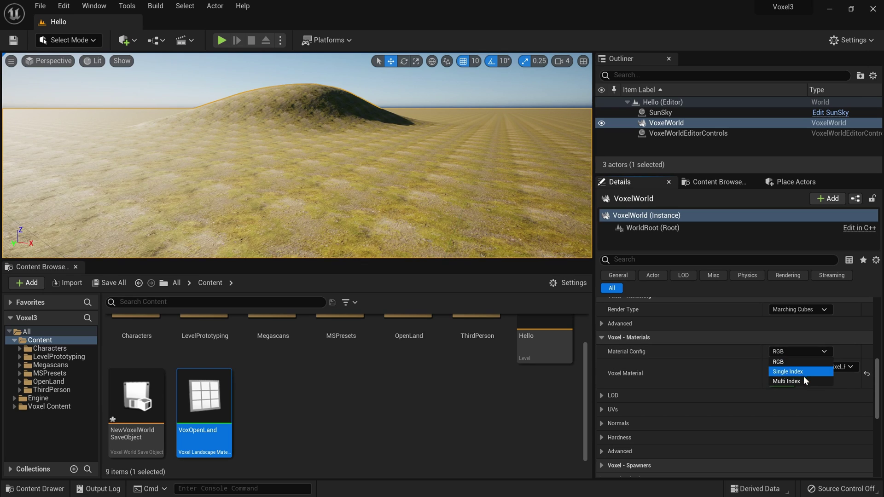
click(793, 382)
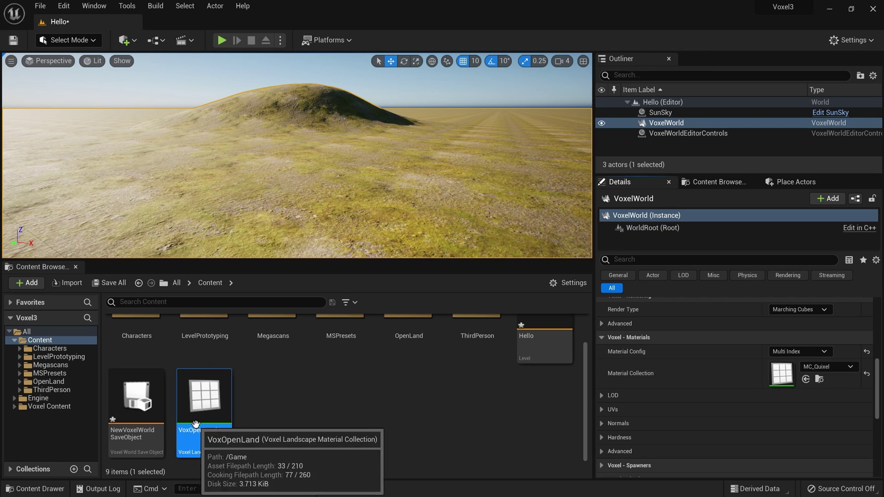
drag(209, 424, 802, 374)
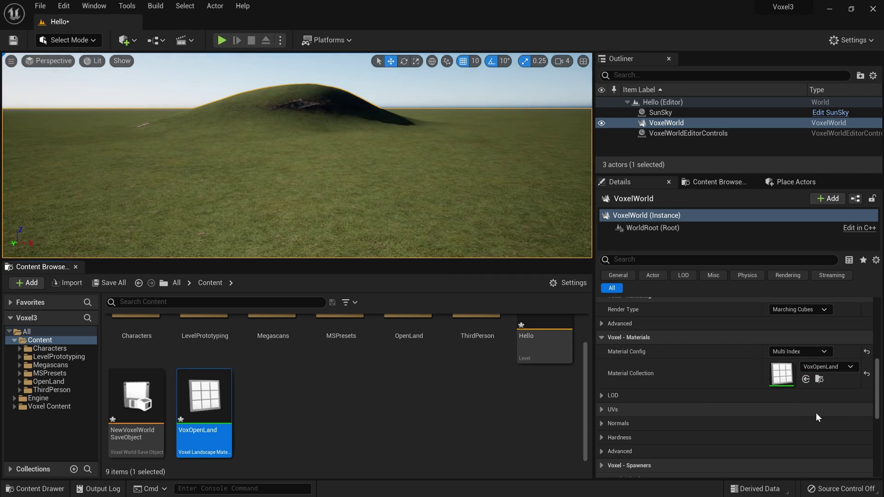
- Sculpt the existing hill further with the voxel Surface tool at brush size 1000, and inspect its slopes
right_drag(350, 162, 301, 221)
right_drag(318, 180, 323, 171)
click(85, 40)
click(81, 144)
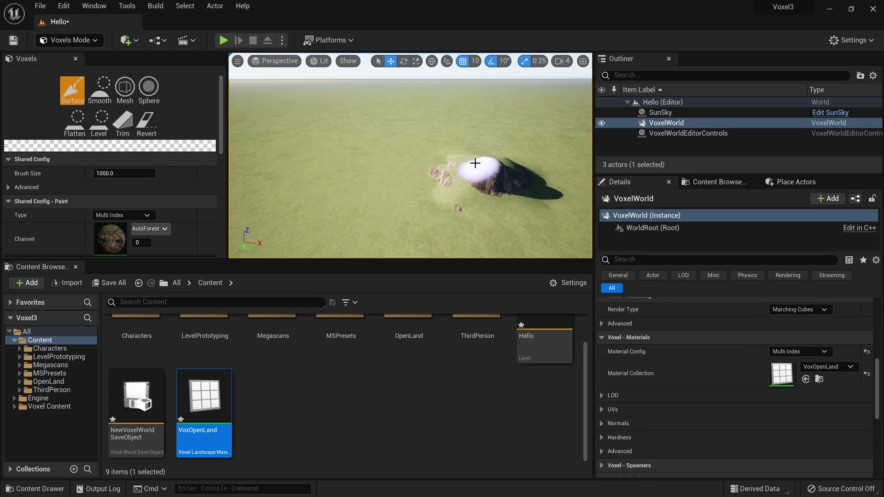
mouse_move(462, 165)
mouse_down()
mouse_move(548, 184)
mouse_move(448, 165)
mouse_up()
right_drag(297, 157, 271, 157)
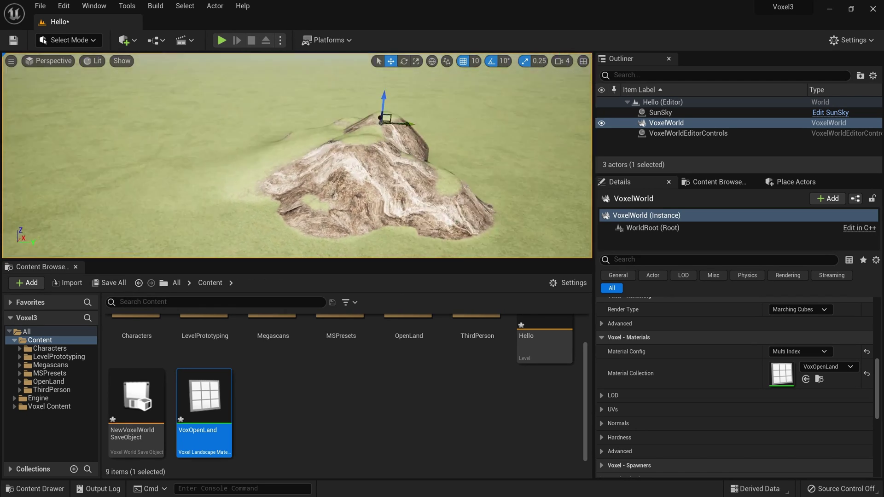
right_drag(354, 126, 336, 120)
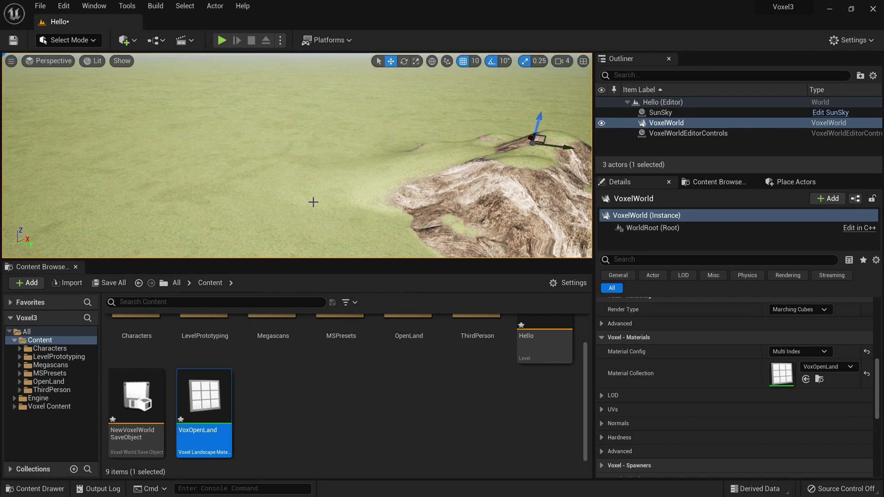
- Switch the voxel Surface tool from sculpting to painting by disabling Sculpt and enabling Paint
right_drag(273, 164, 301, 203)
right_drag(227, 172, 276, 186)
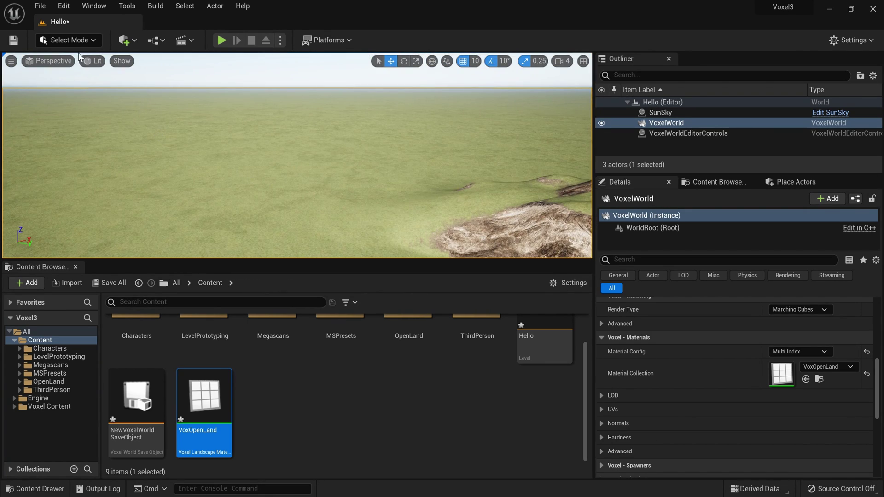
click(73, 37)
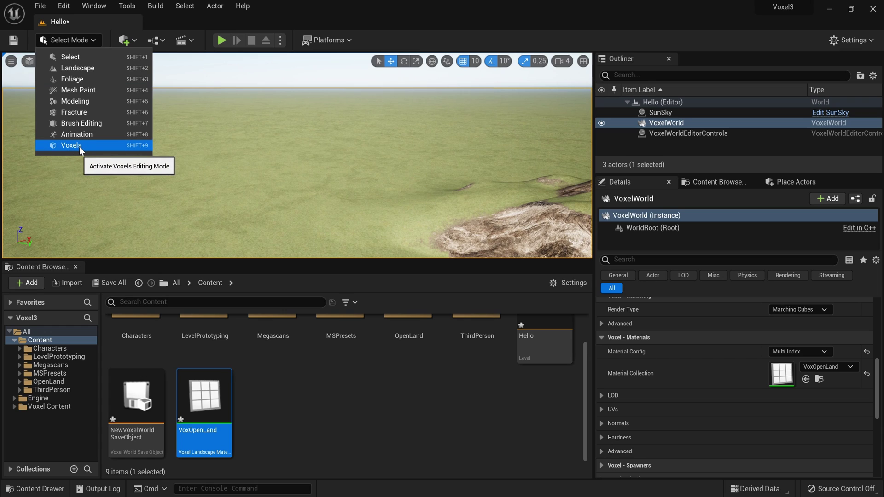
click(79, 147)
click(521, 302)
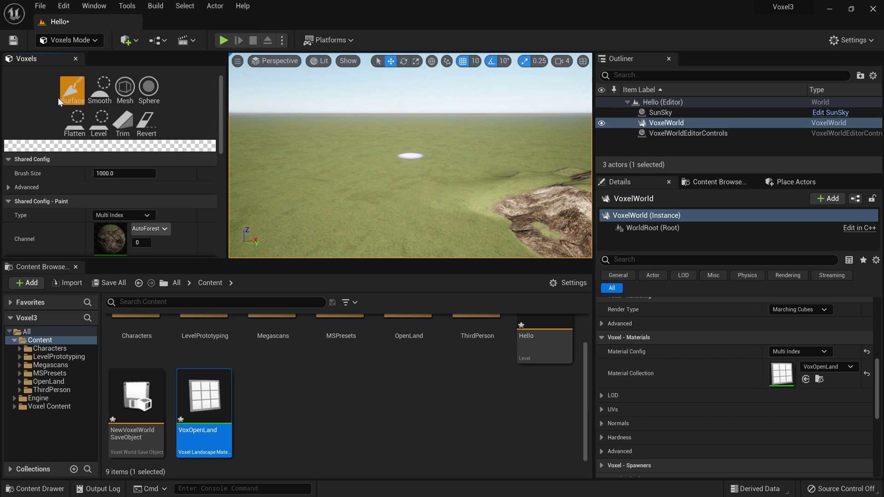
drag(220, 124, 231, 179)
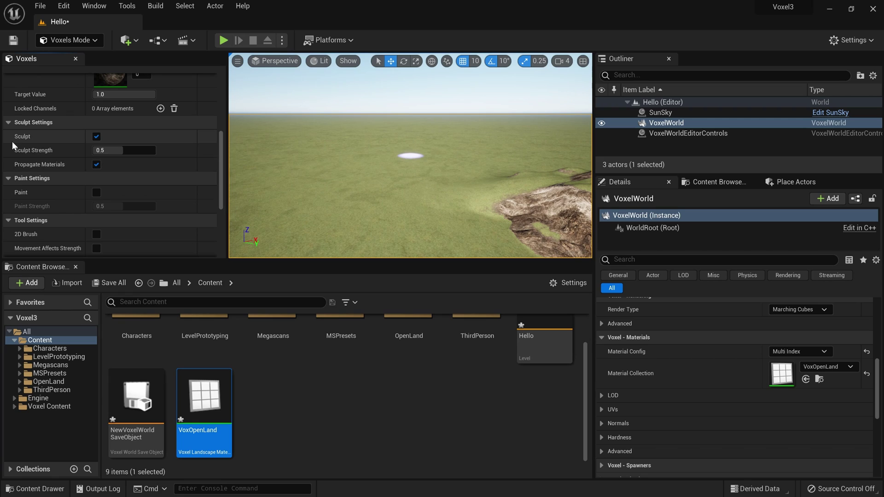
click(96, 137)
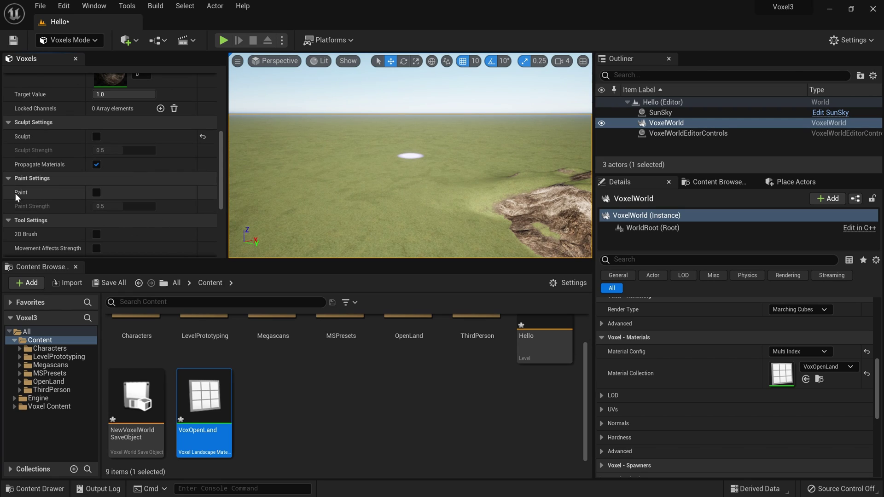
click(97, 192)
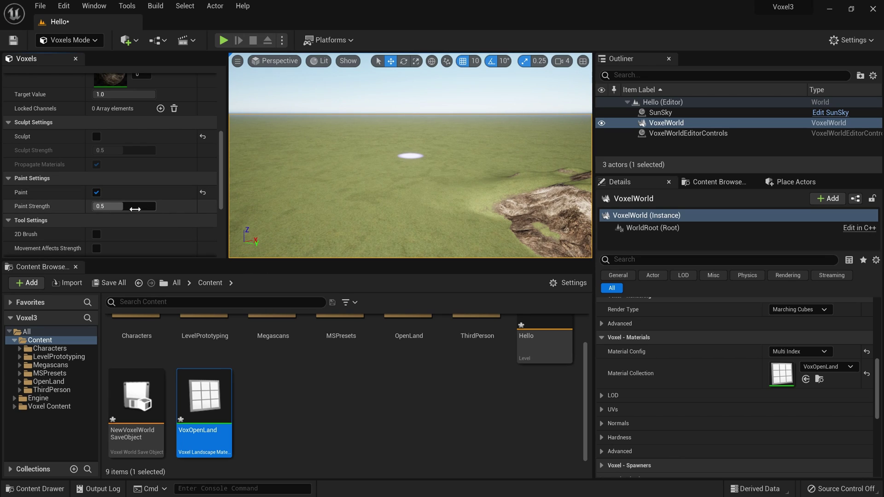
- Search the paint channel's material choices for Sand
mouse_move(113, 204)
scroll(118, 211, up, 6)
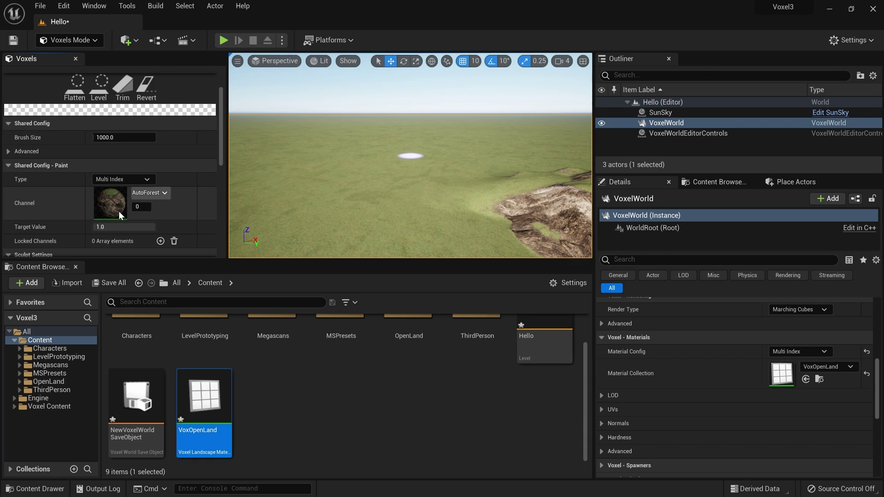
click(161, 194)
text(Sa)
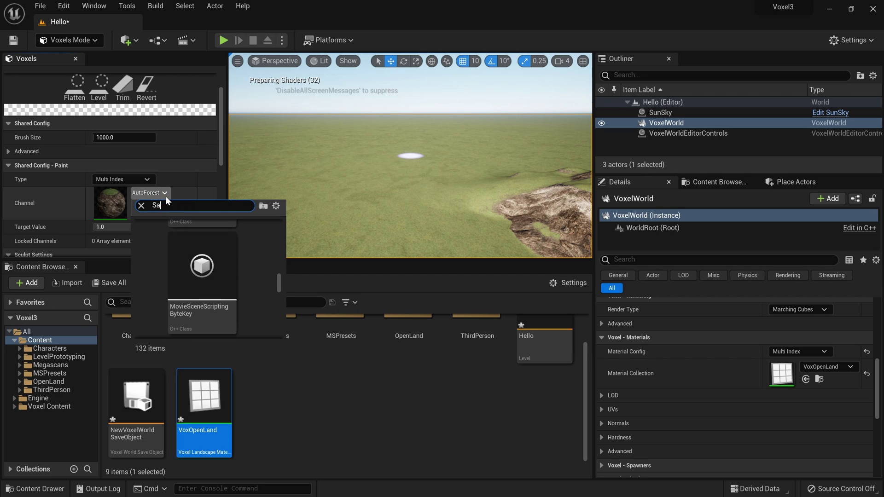
text(nd)
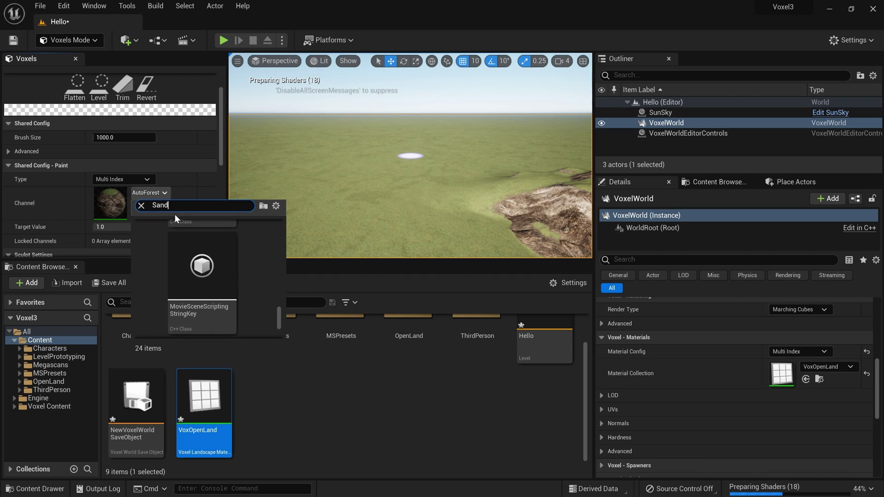
drag(280, 316, 285, 334)
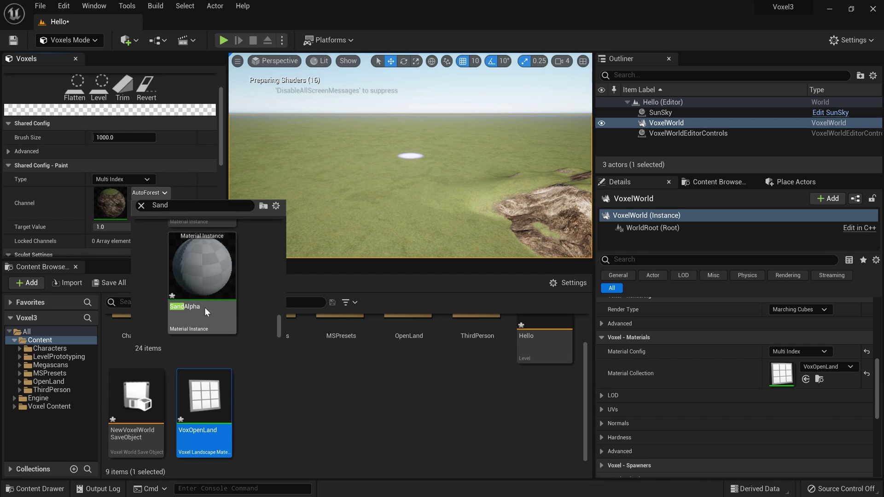
scroll(211, 289, up, 2)
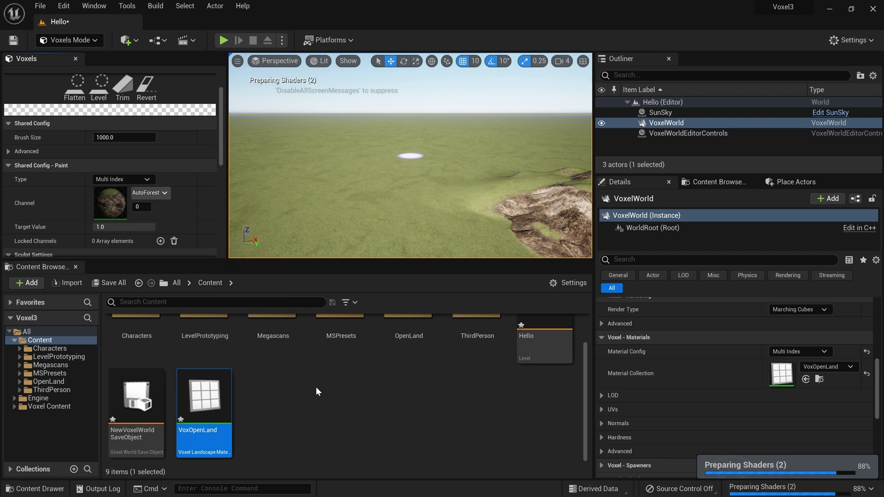
click(316, 387)
click(336, 414)
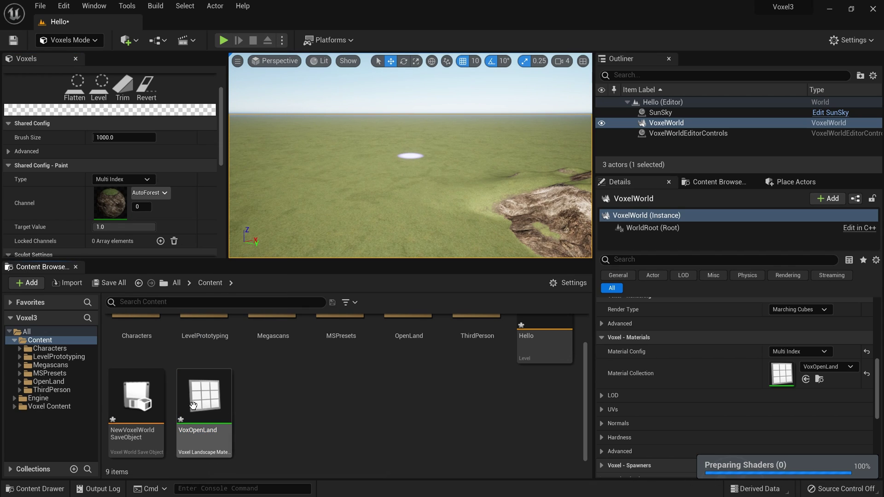
- Open the VoxOpenLand collection and examine its layers to find the index of the Sand layer
double_click(220, 421)
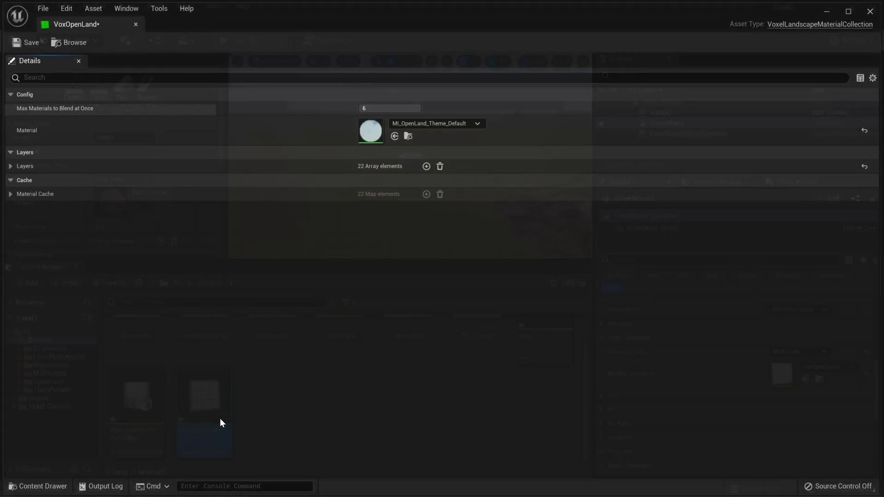
click(9, 166)
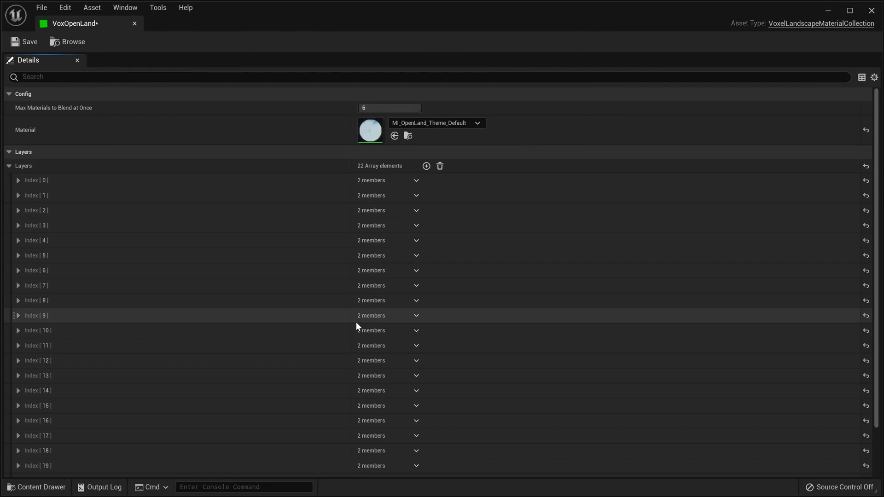
scroll(356, 325, down, 3)
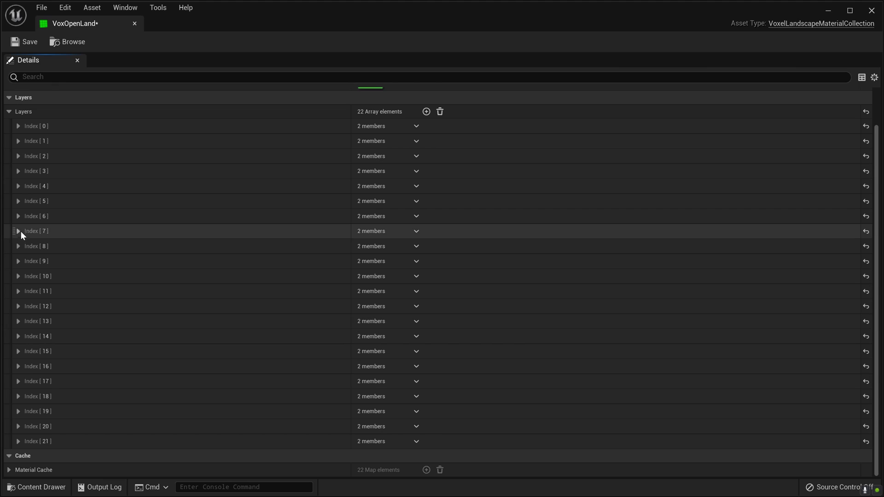
click(18, 171)
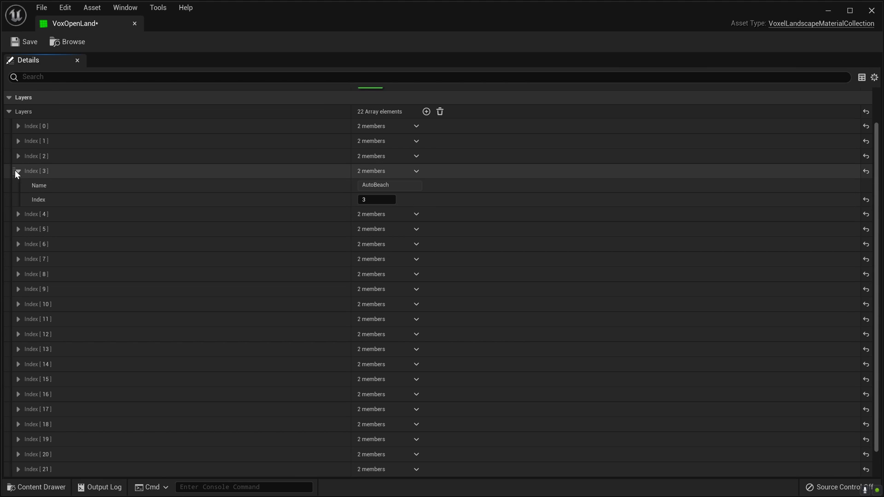
click(19, 215)
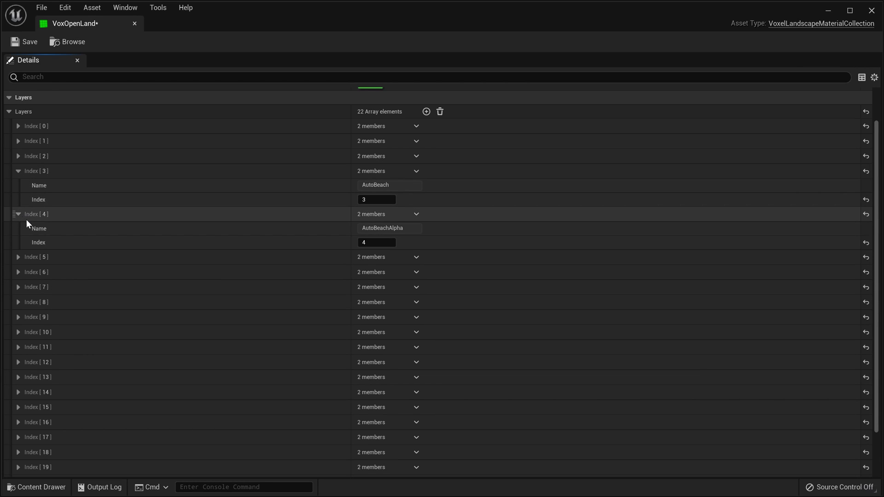
click(19, 302)
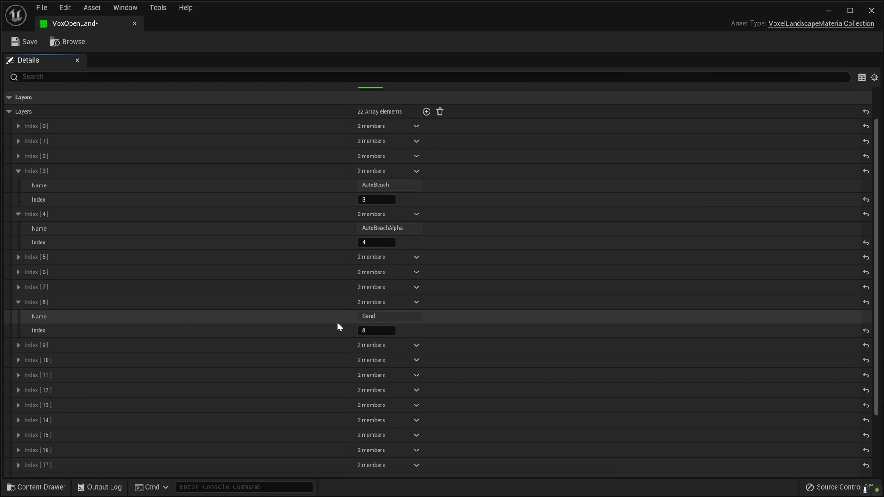
click(365, 331)
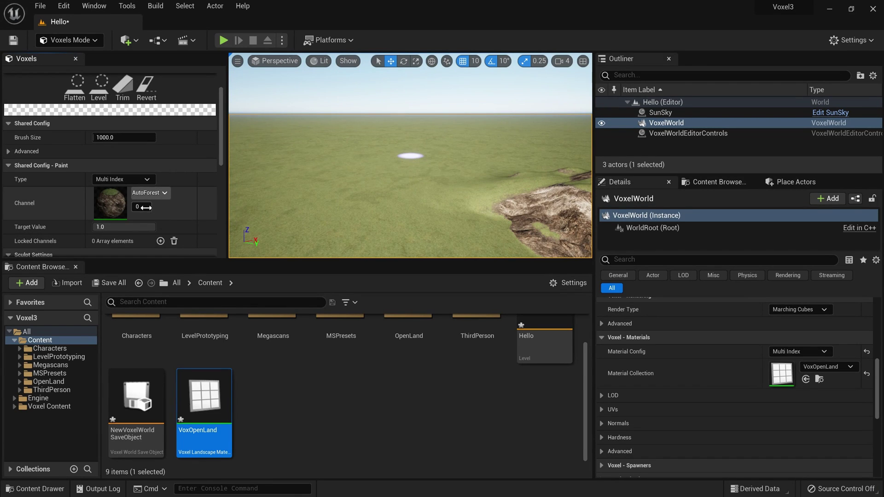
- Set the paint channel to 8 and paint a patch of sand on the grass beside the hill
click(146, 208)
text(8)
key(Return)
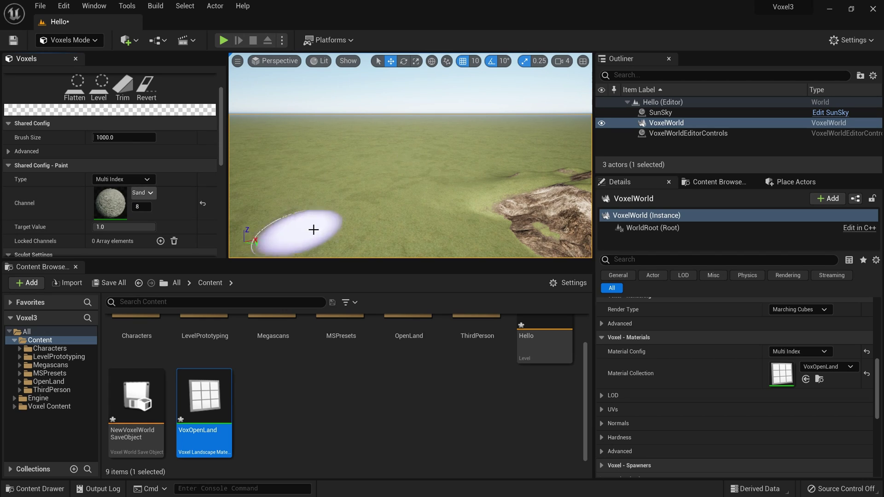
click(346, 191)
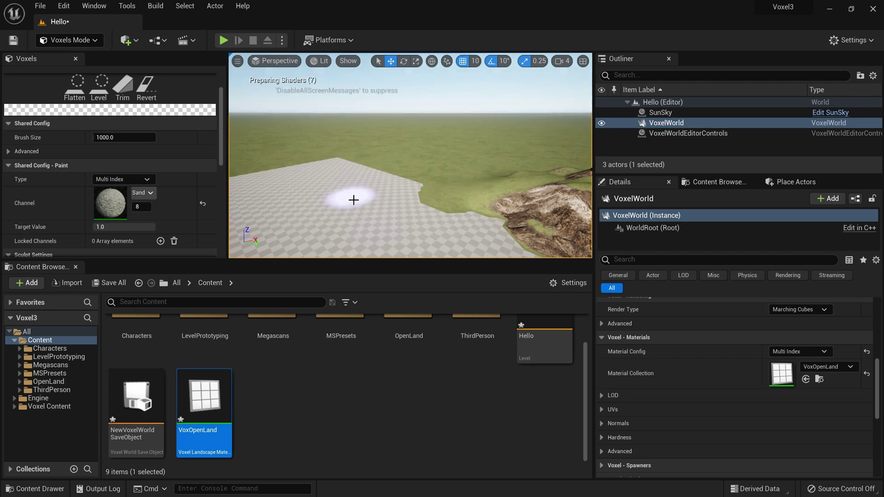
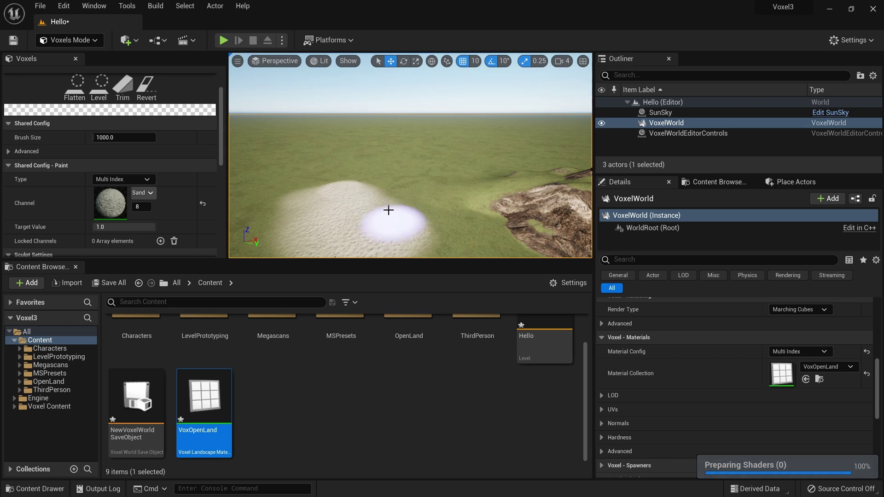
drag(388, 210, 292, 212)
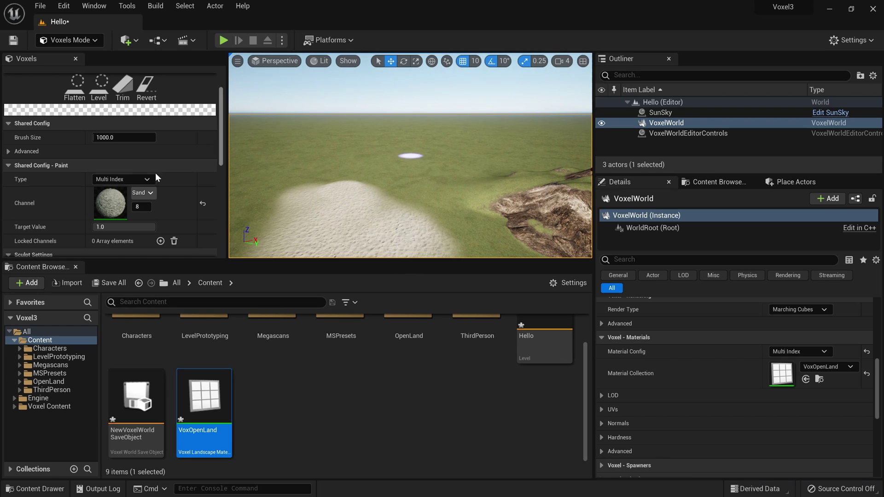
- Leave voxel editing, save the level, and start a playtest on the painted sand patch
click(75, 58)
click(78, 42)
click(69, 56)
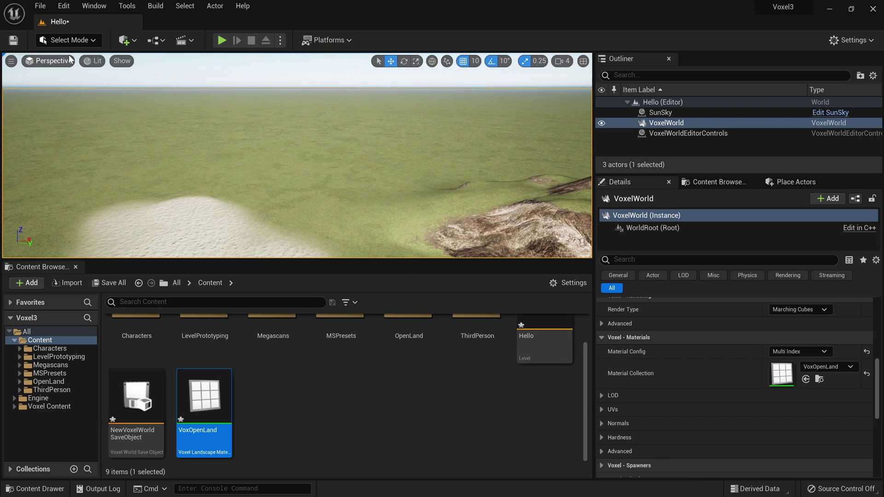
right_drag(239, 138, 226, 191)
right_drag(109, 150, 109, 149)
key(ctrl+s)
key(alt+p)
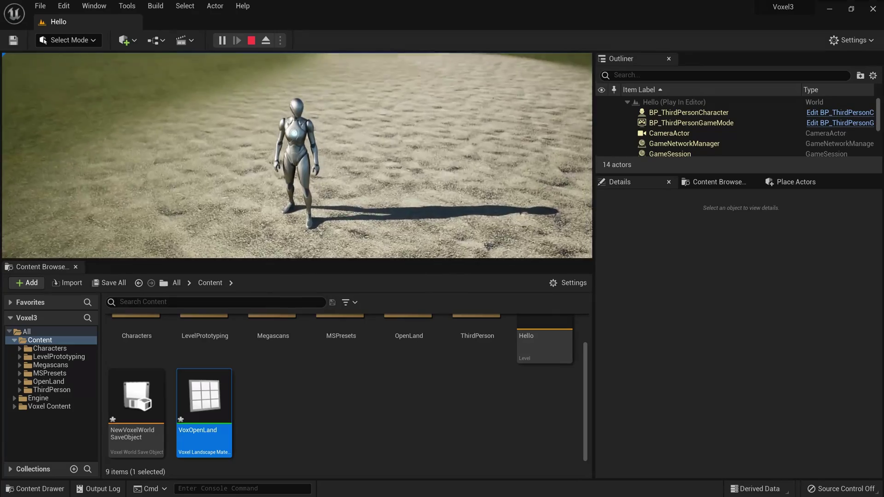
- End the playtest after walking across the sand patch and look over the hill and surrounding grass in the level
key(w)
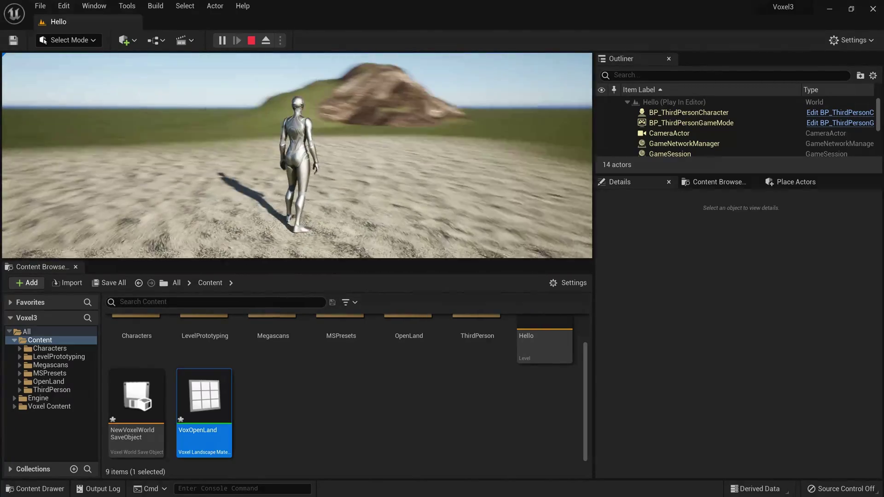
key(Escape)
right_drag(397, 244, 318, 228)
drag(381, 260, 375, 392)
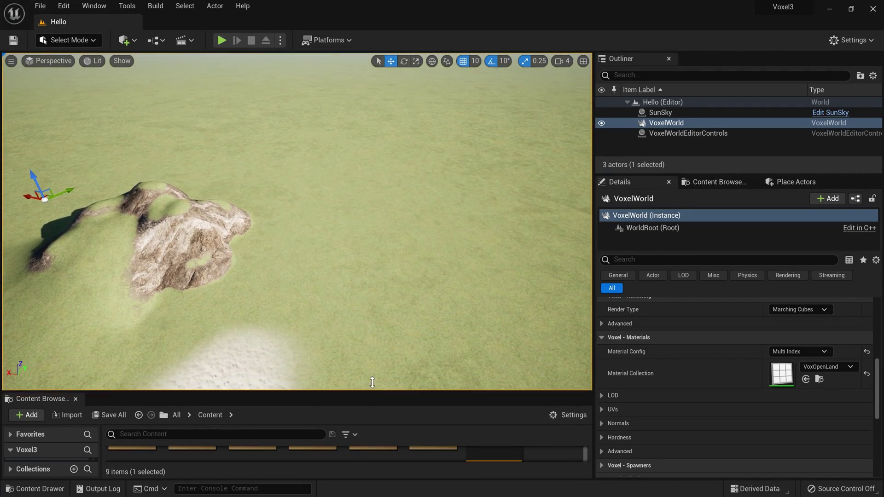
right_drag(372, 382, 277, 323)
drag(357, 392, 357, 295)
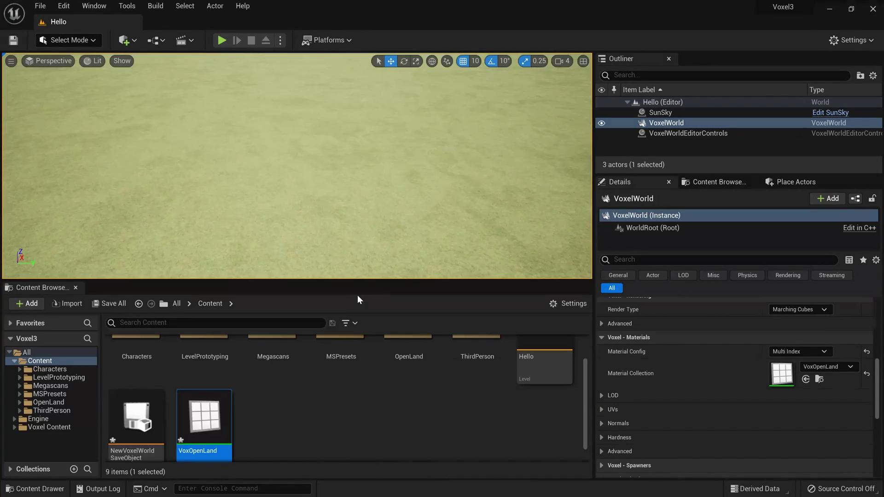
right_drag(293, 214, 293, 214)
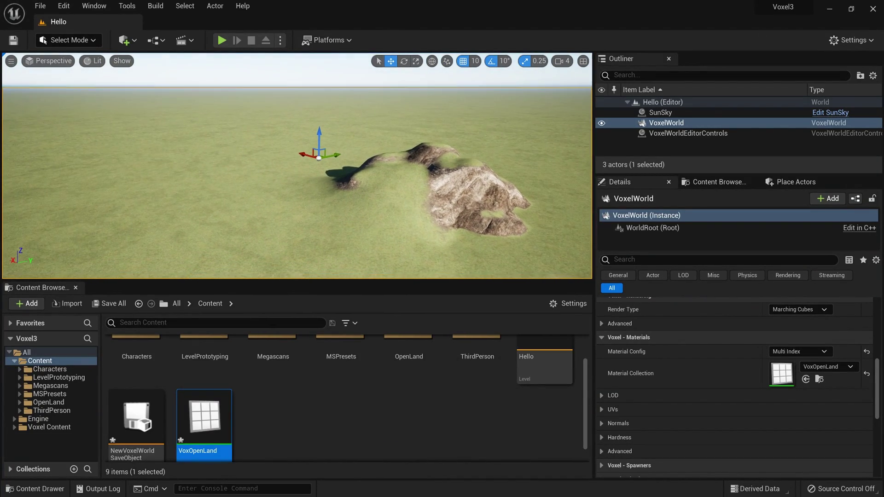
- Open VoxOpenLand's material instance MI_OpenLand_Theme_Default, dock it beside the Hello level, and filter its parameters by Ground
double_click(217, 430)
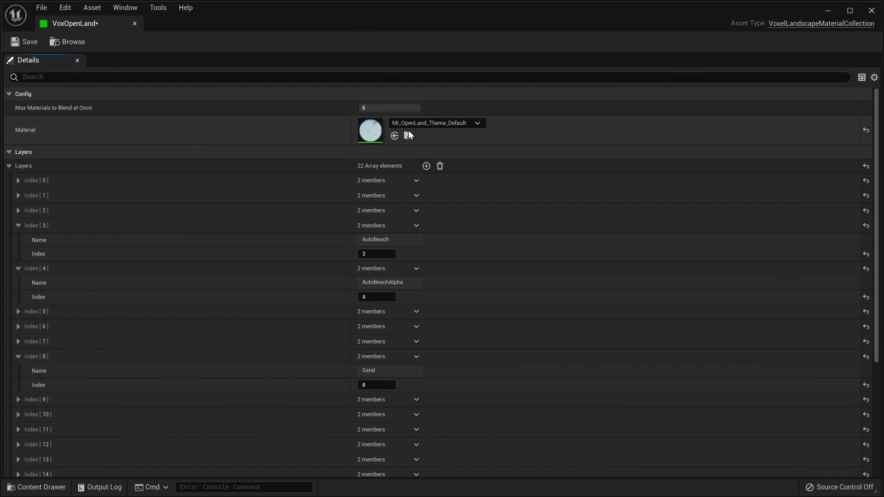
double_click(371, 132)
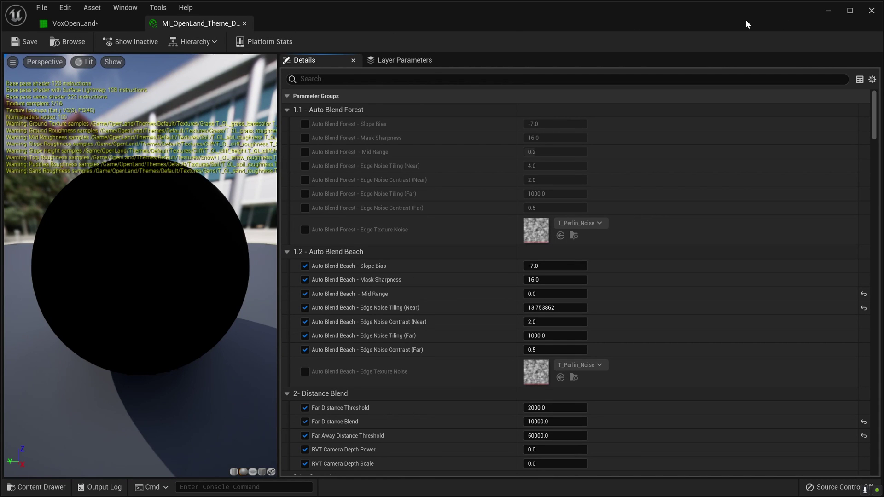
click(849, 12)
drag(753, 15, 759, 110)
drag(200, 110, 189, 23)
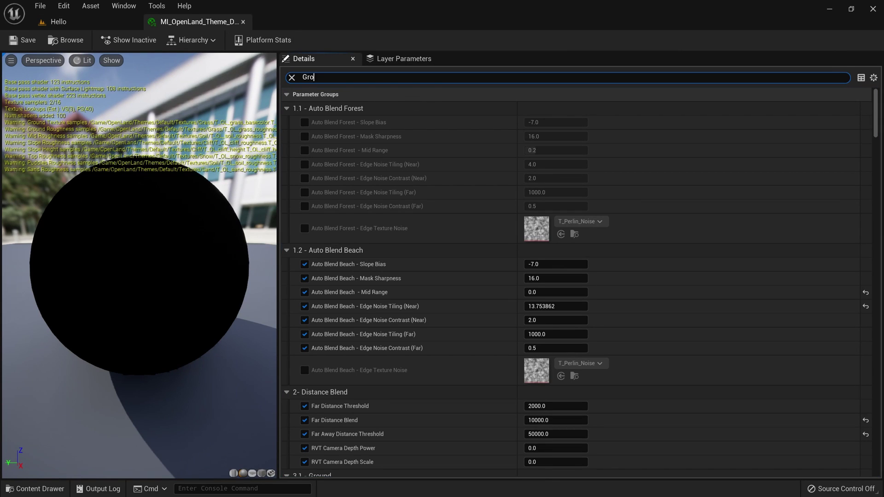
click(67, 24)
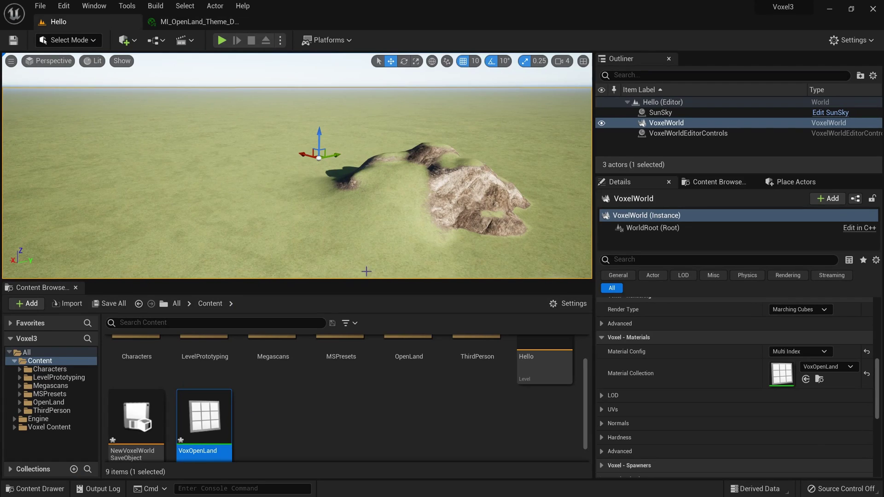
click(199, 23)
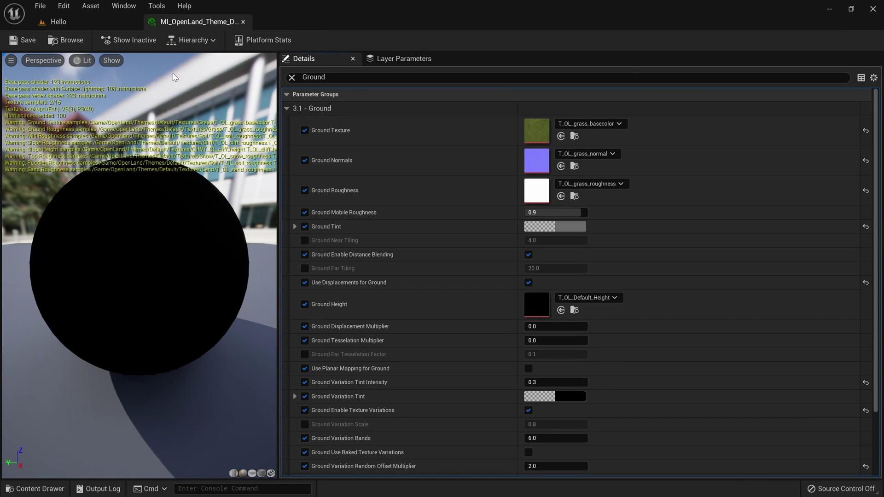
- Return to the Hello level and open the Canyon_Rocky_Ground_vemocea folder in the Megascans surfaces
click(98, 21)
scroll(277, 378, up, 2)
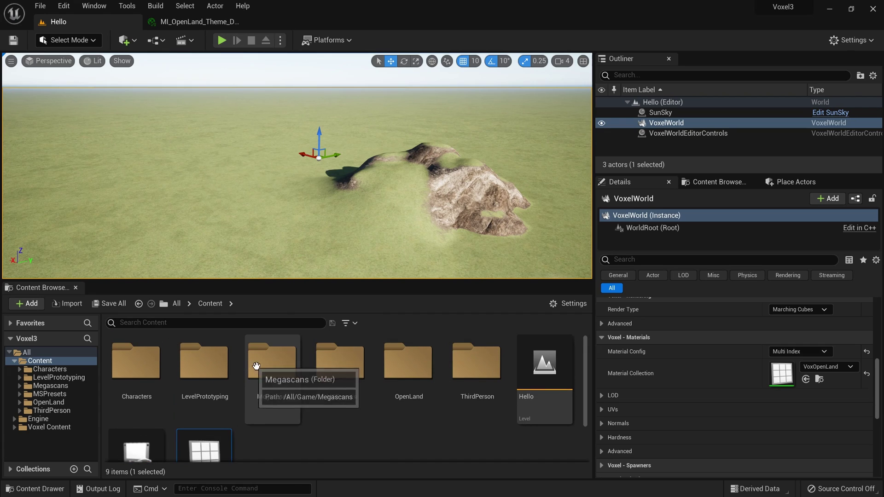
double_click(268, 395)
double_click(157, 362)
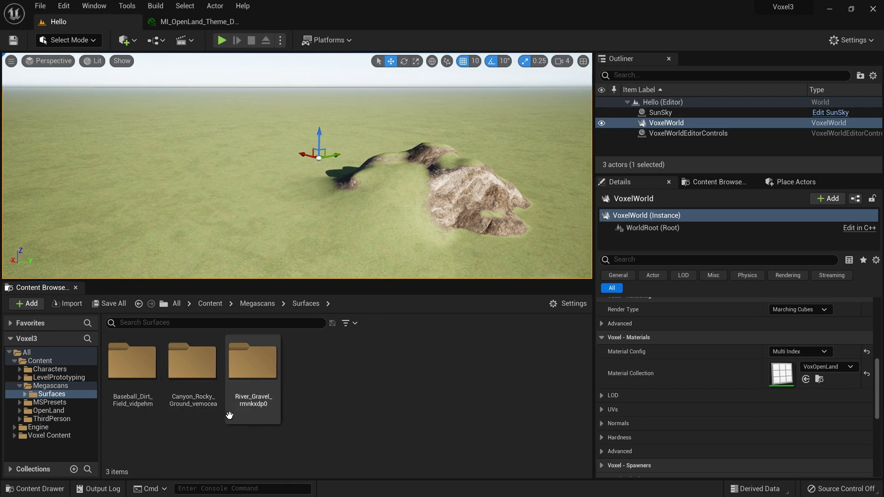
double_click(192, 361)
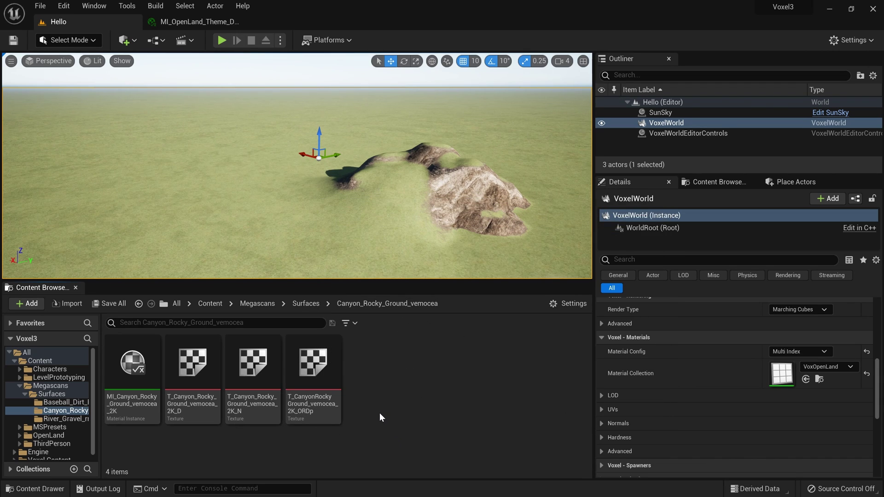
- Show the second content browser beside the viewport, widen it, and open the OpenLand Widgets folder in it
click(717, 182)
drag(593, 268, 517, 268)
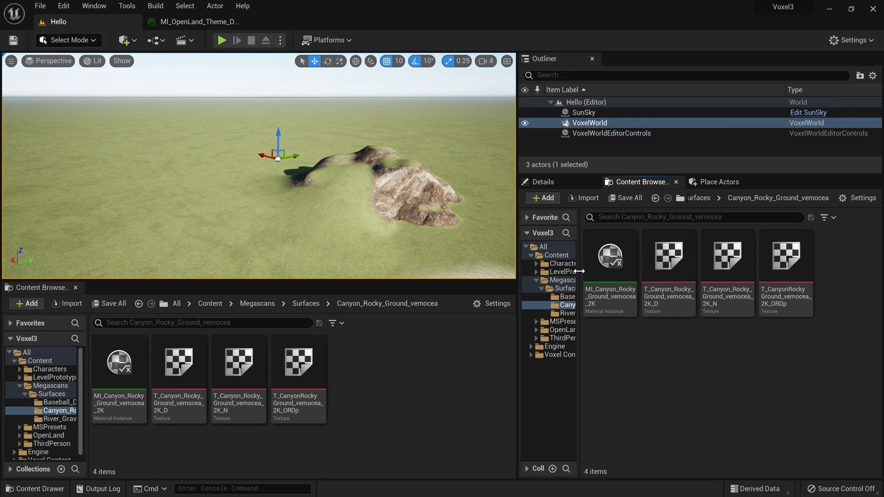
drag(579, 271, 638, 272)
click(557, 255)
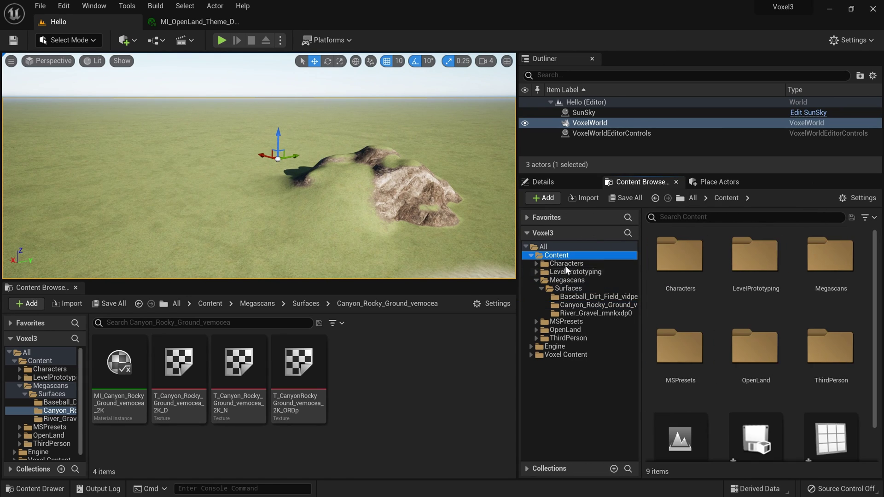
click(563, 330)
scroll(756, 368, down, 2)
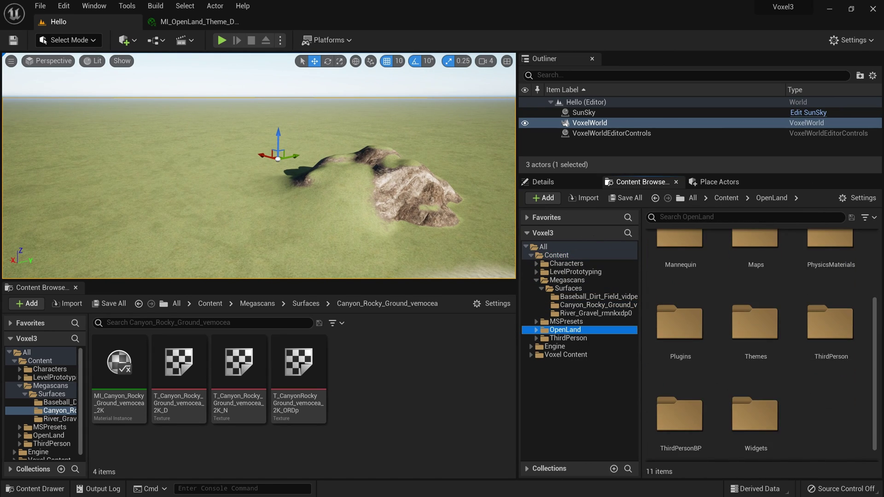
click(737, 403)
double_click(737, 404)
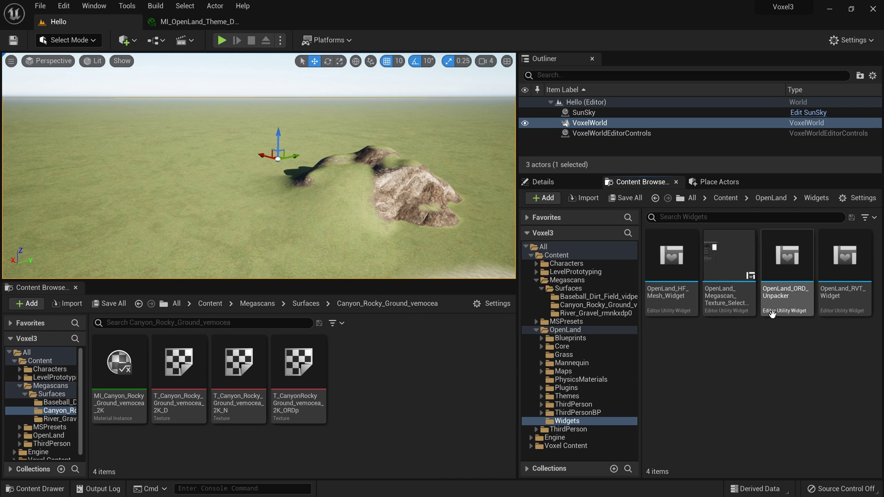
- Run the OpenLand_ORD_Unpacker editor utility widget and unpack all ORD textures
mouse_move(776, 294)
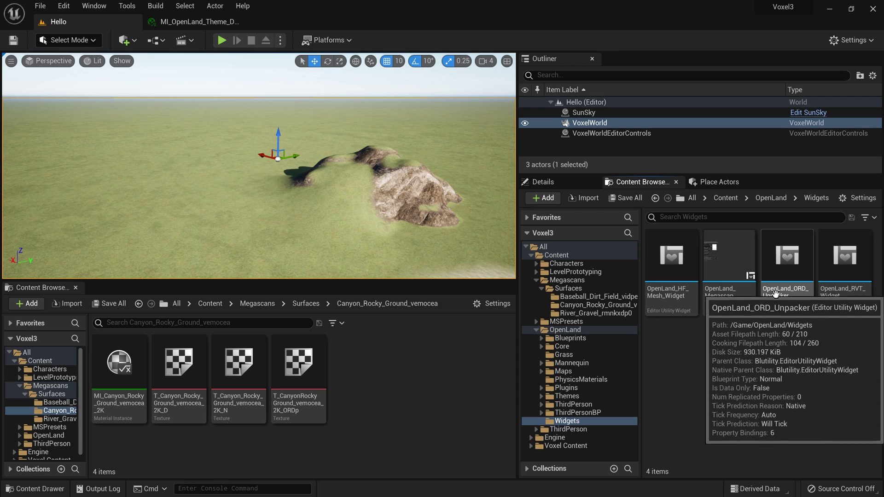
right_click(775, 294)
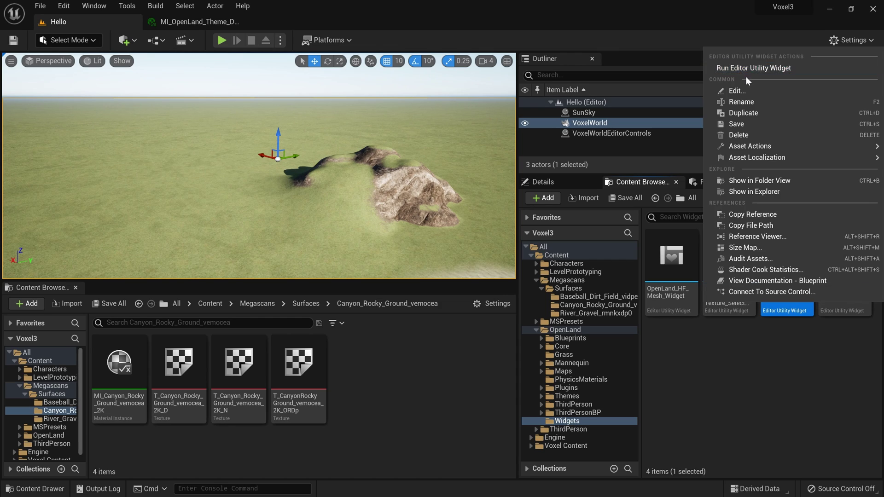
click(752, 69)
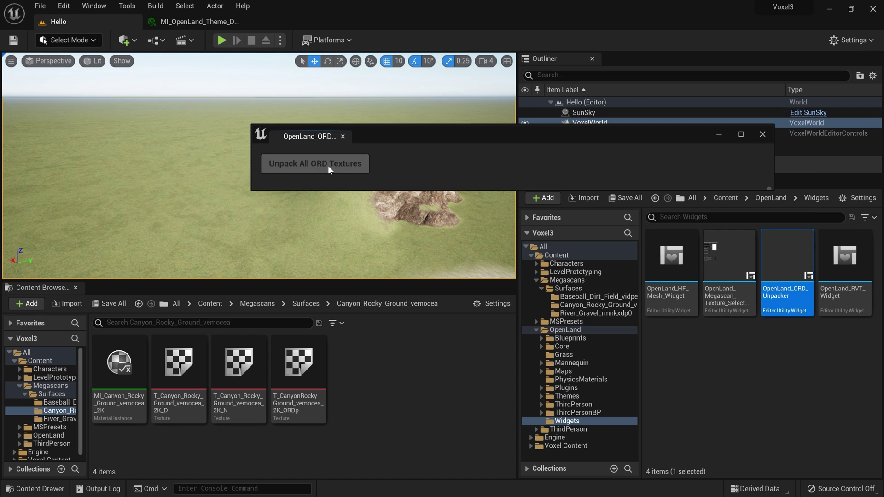
click(328, 166)
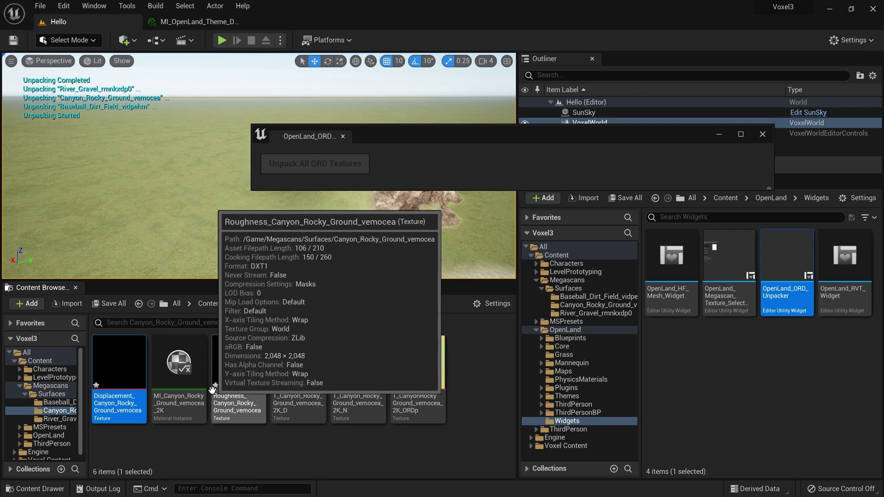
- Delete the black Displacement and Roughness textures of Canyon_Rocky_Ground_vemocea and unpack all ORD textures again, closing the unpacker
ctrl+click(241, 408)
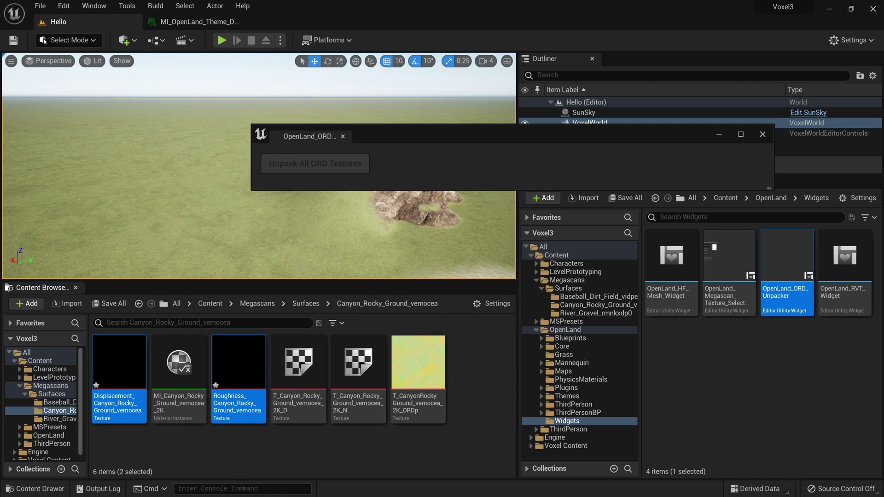
key(Delete)
click(368, 418)
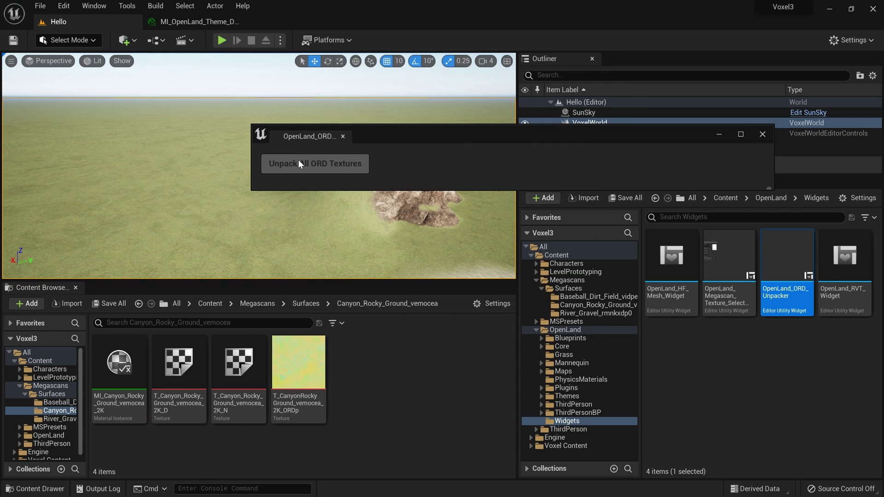
click(300, 164)
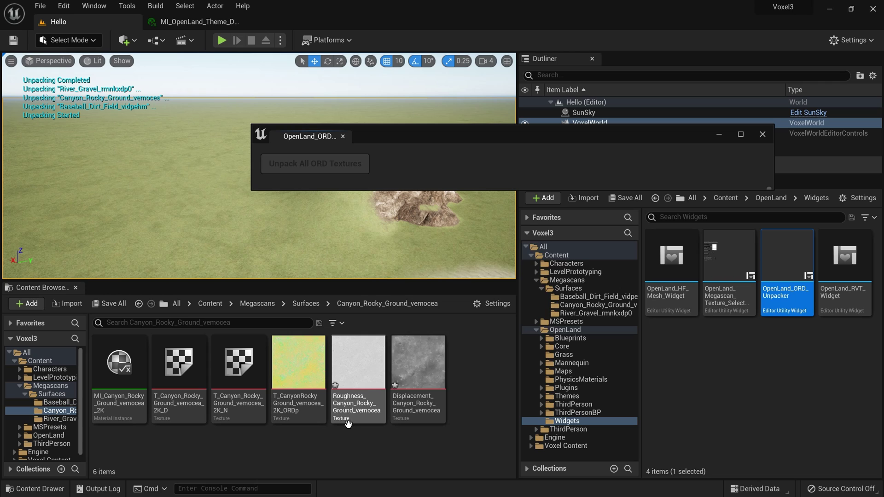
click(764, 134)
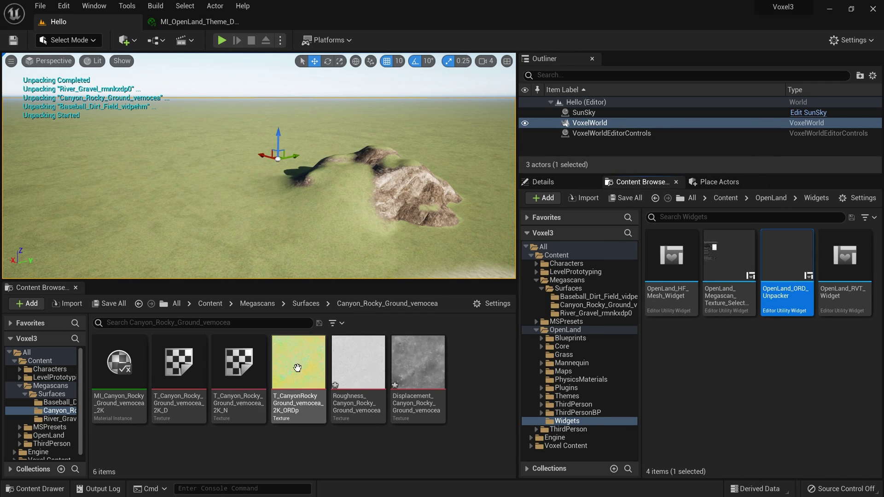
- Return to the MI_OpenLand_Theme_Default material instance and open the Megascans Canyon_Rocky_Ground_vemocea folder alongside its Ground parameters
click(180, 366)
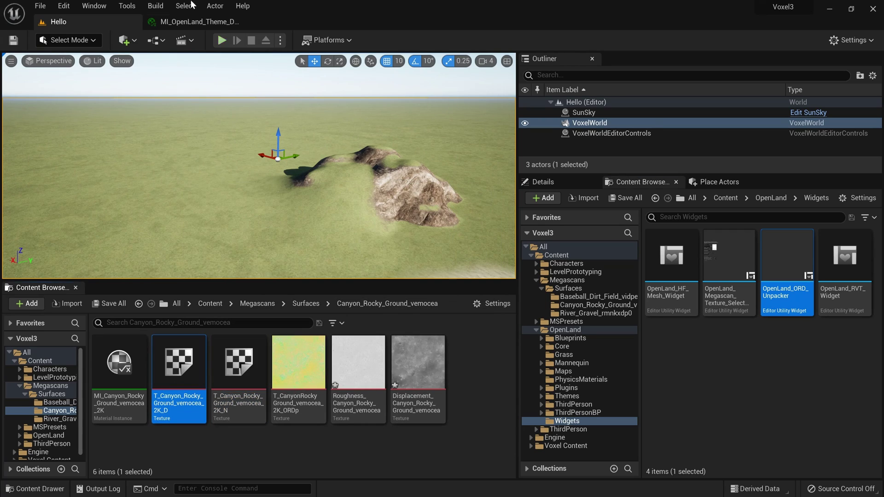
click(198, 23)
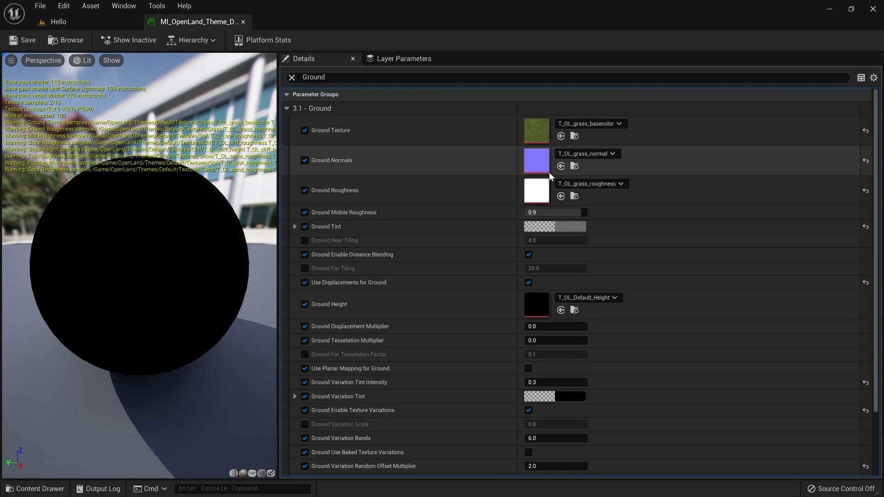
key(ctrl+space)
click(322, 386)
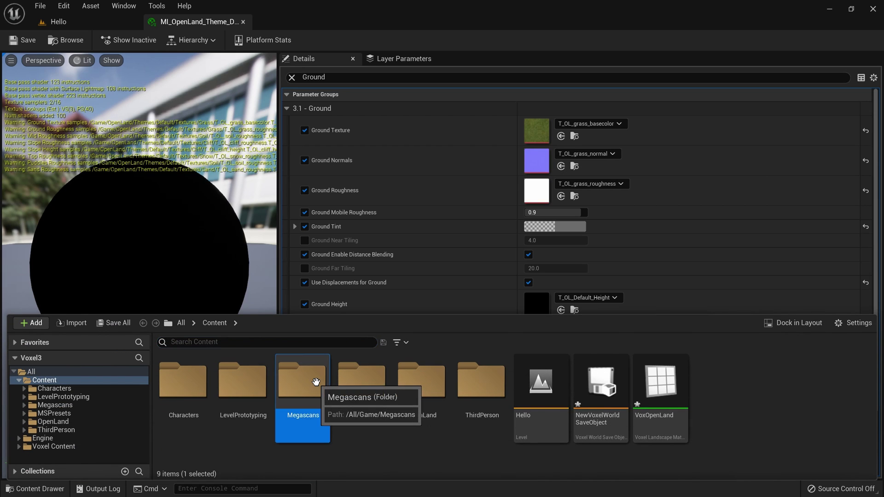
double_click(322, 386)
double_click(181, 392)
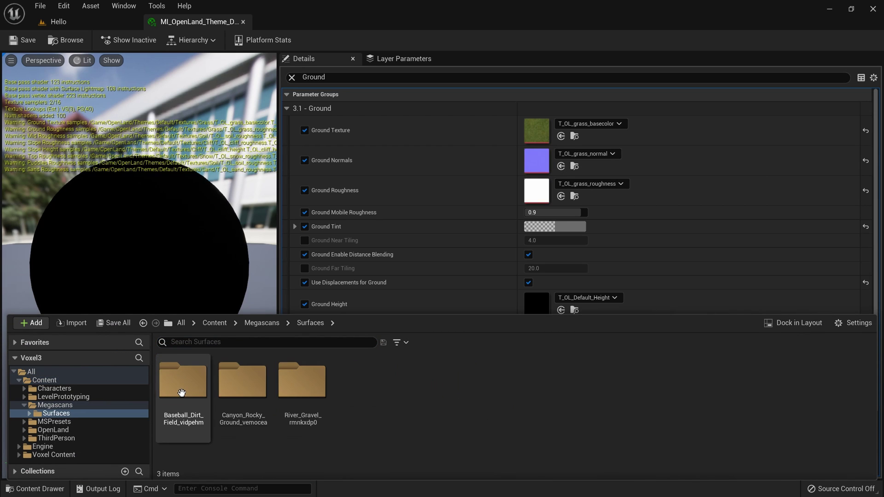
click(252, 421)
double_click(252, 421)
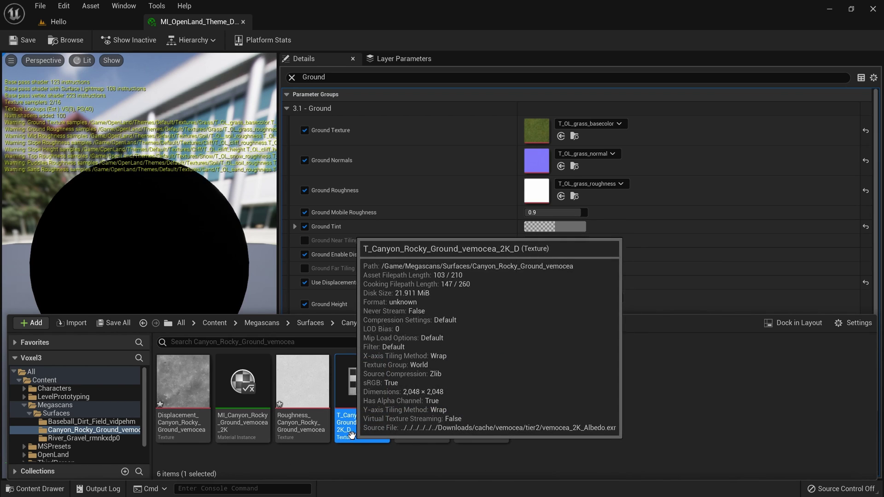
- Assign Canyon_Rocky_Ground_vemocea's 2K_D, 2K_N, Roughness and Displacement textures to the Ground Texture, Normals, Roughness and Height parameters respectively
drag(362, 426, 534, 126)
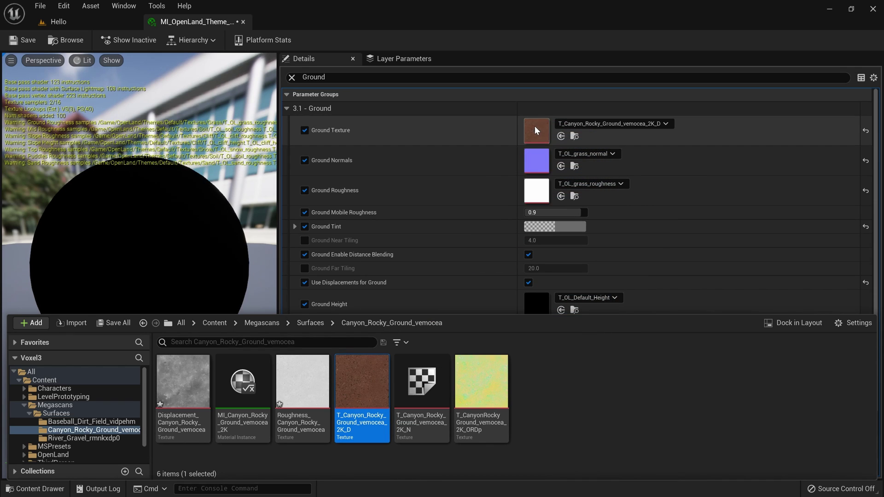
drag(420, 430, 537, 161)
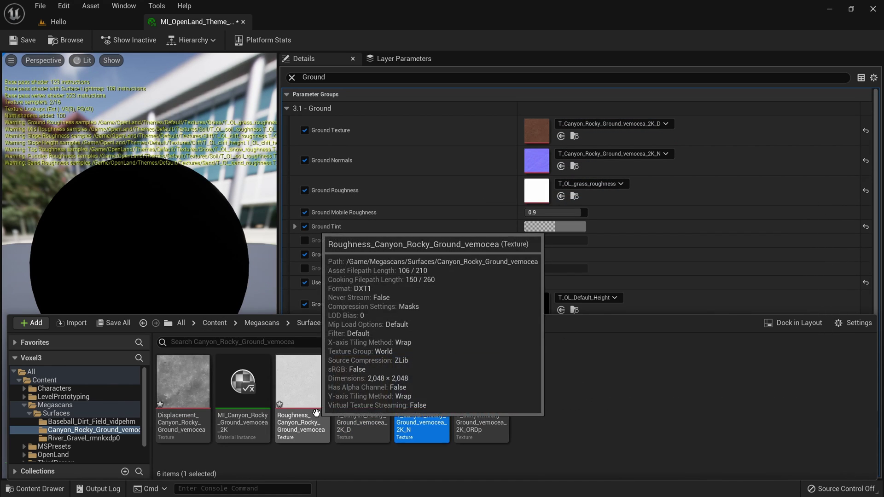
drag(303, 392, 534, 191)
scroll(589, 222, down, 2)
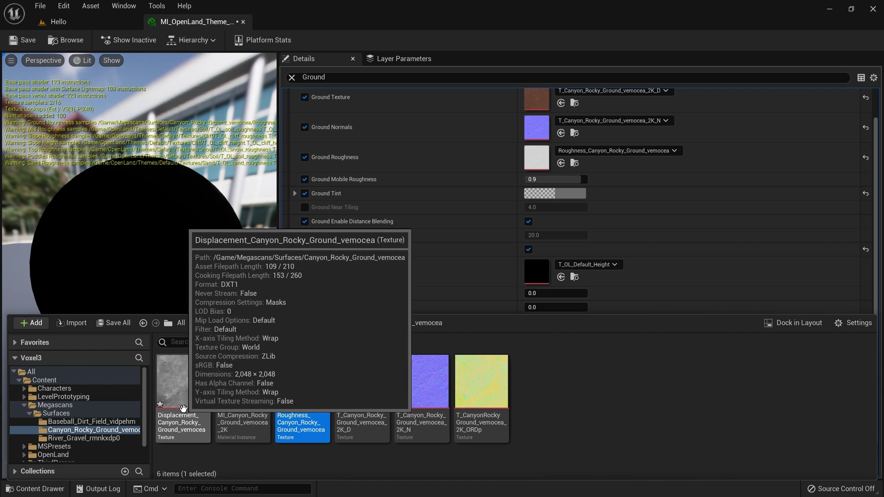
drag(188, 432, 544, 275)
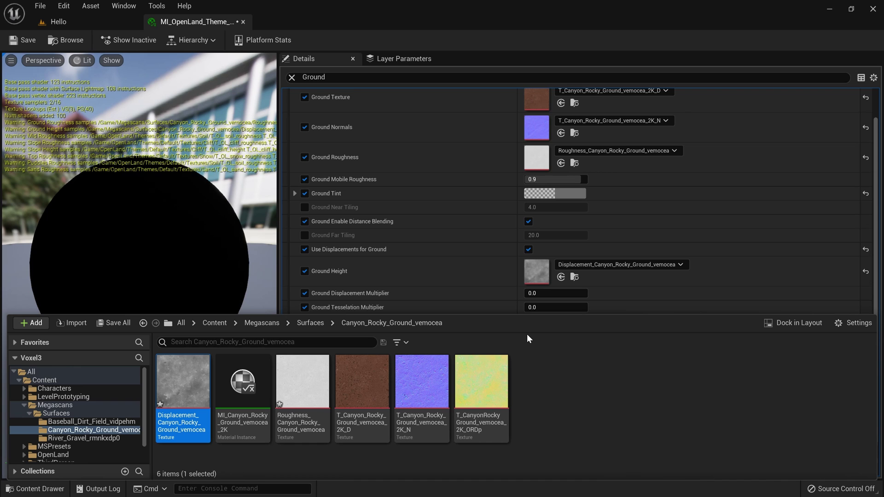
- Save the material instance and inspect the rocky ground texture on the terrain in the Hello level
click(24, 42)
click(57, 22)
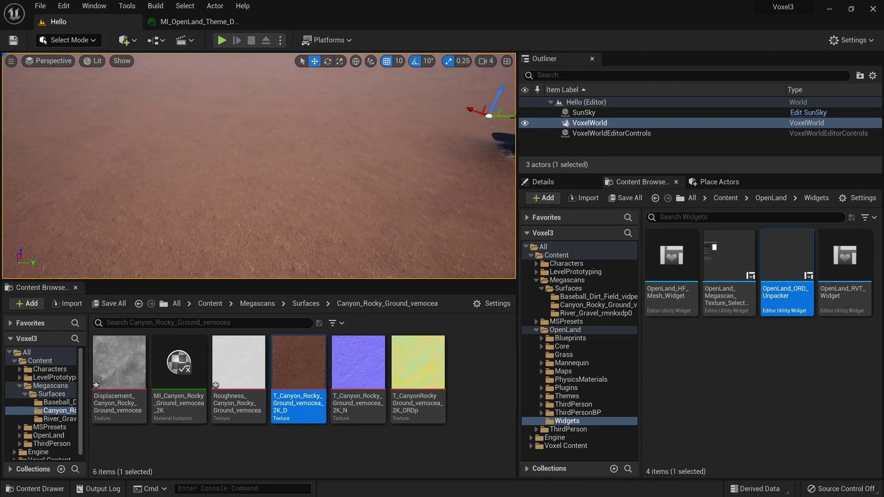
right_drag(259, 165, 293, 150)
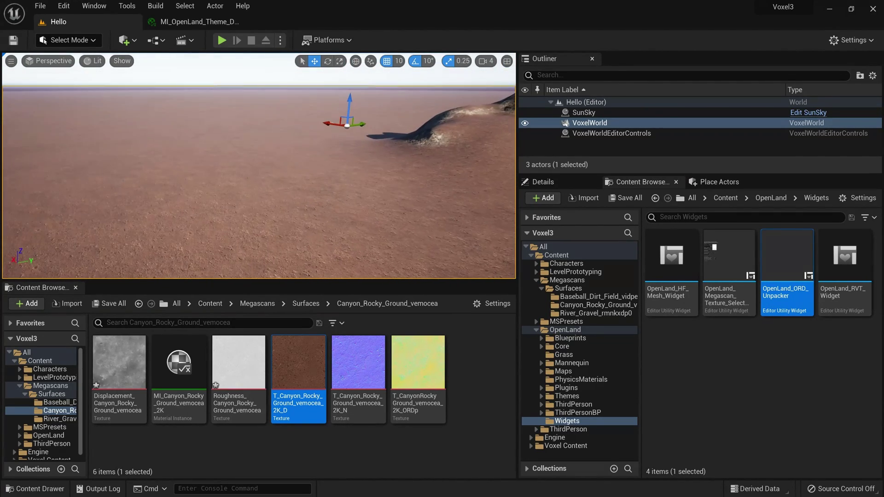
- Enlarge the floating MI_OpenLand_Theme_Default window and place it beside the level viewport, with the terrain ground still in view
right_drag(242, 114, 250, 108)
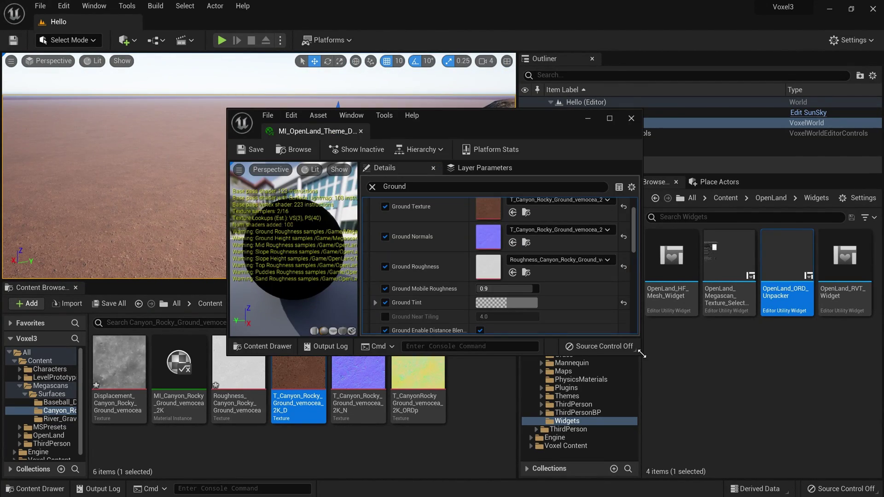
drag(642, 354, 820, 451)
drag(436, 120, 497, 145)
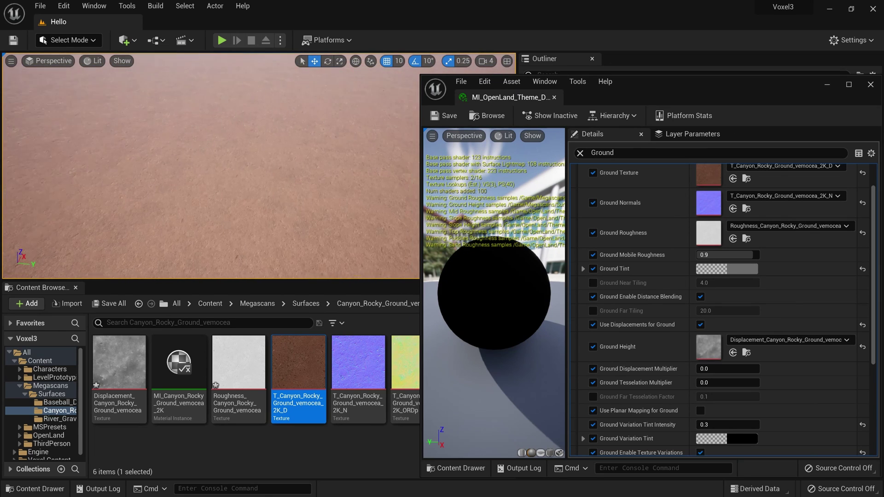
mouse_move(212, 175)
right_down()
mouse_move(276, 170)
mouse_move(221, 185)
mouse_move(323, 138)
mouse_move(267, 140)
mouse_move(211, 165)
right_up()
scroll(602, 203, up, 2)
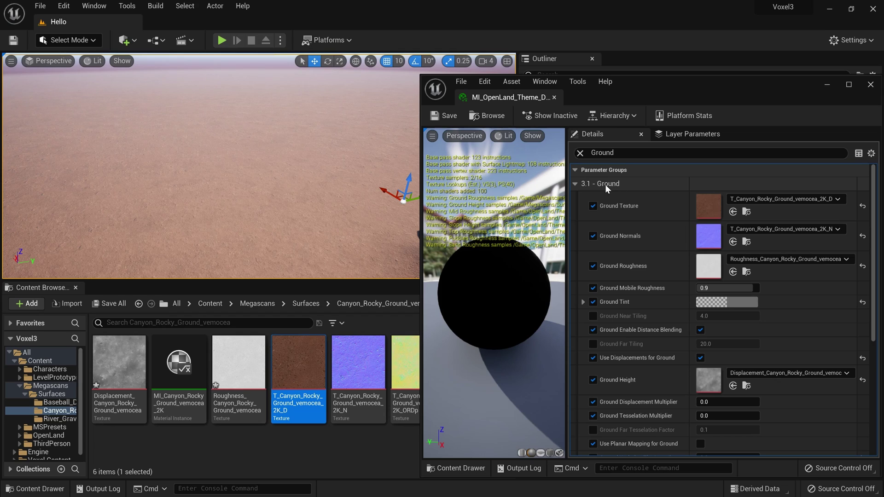
- Set the Ground Variation Random Offset to 2.0 and Random Rotation to about 0.81, checking the terrain and remaining Ground parameters
scroll(606, 200, down, 6)
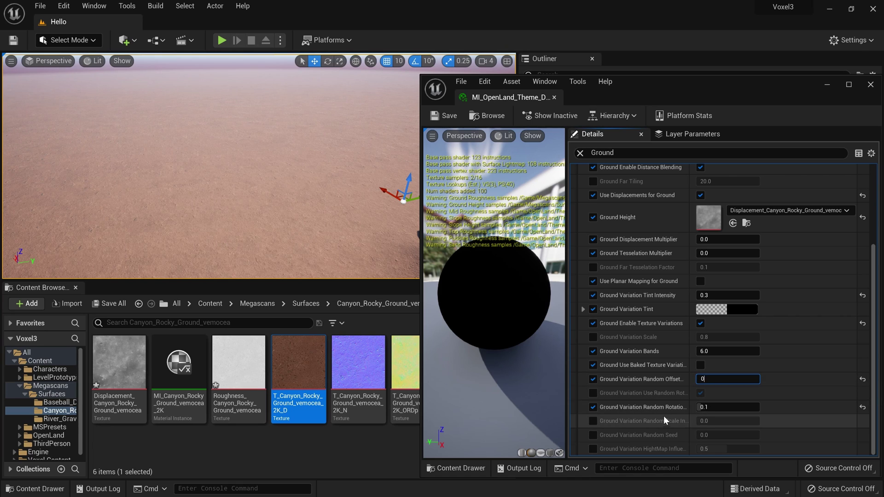
key(w)
right_drag(190, 248, 175, 237)
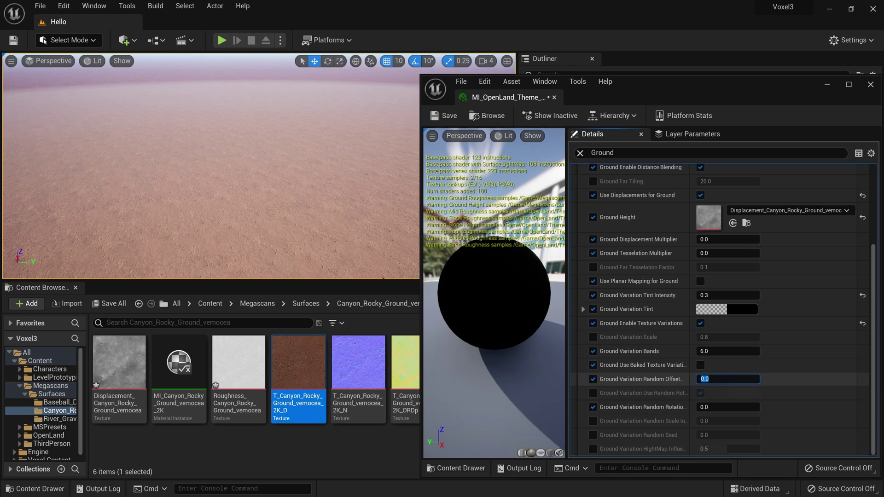
text(2)
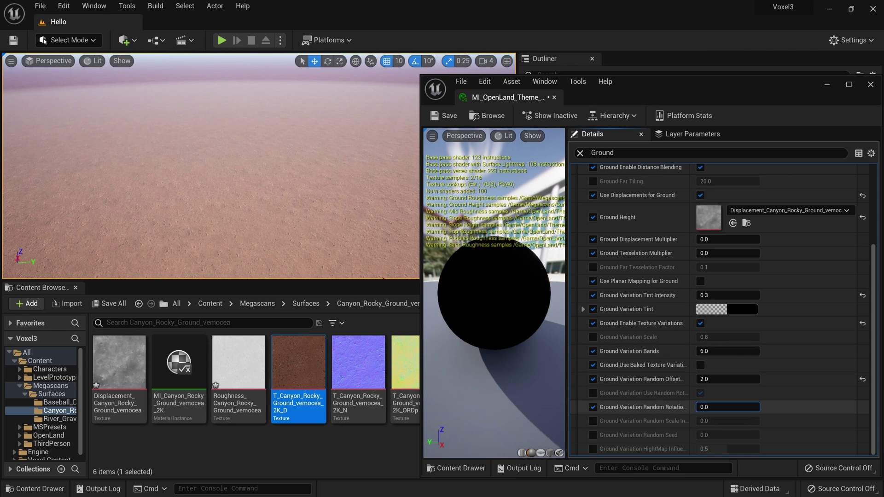
drag(718, 407, 774, 408)
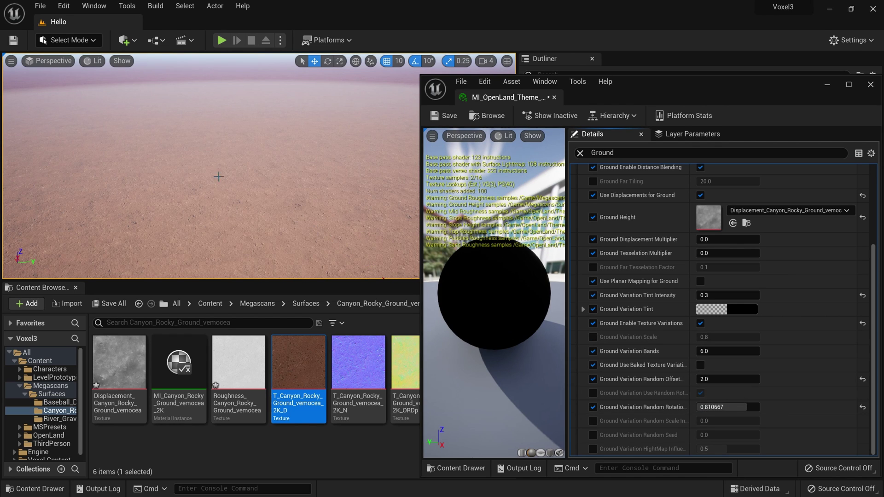
right_drag(218, 178, 225, 202)
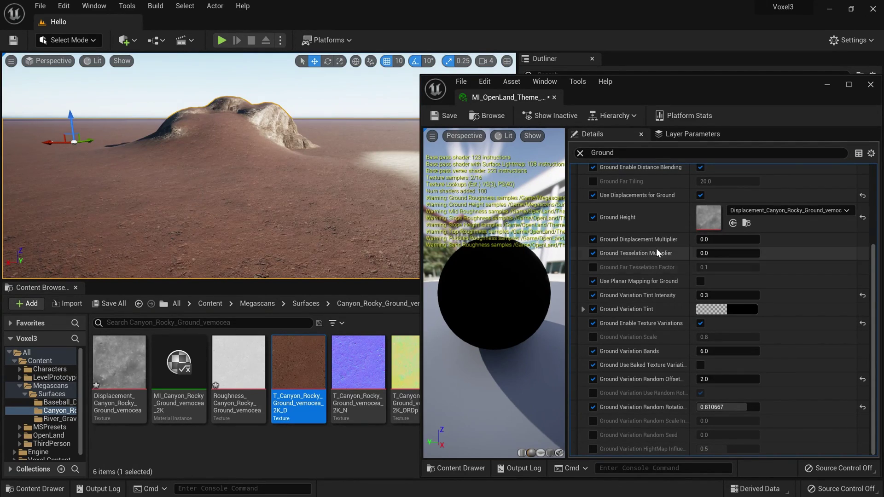
scroll(655, 274, up, 5)
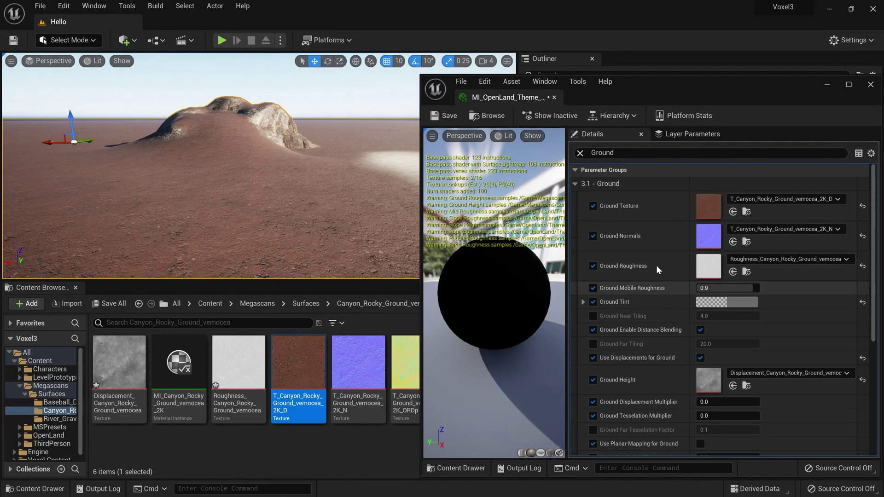
scroll(652, 276, down, 5)
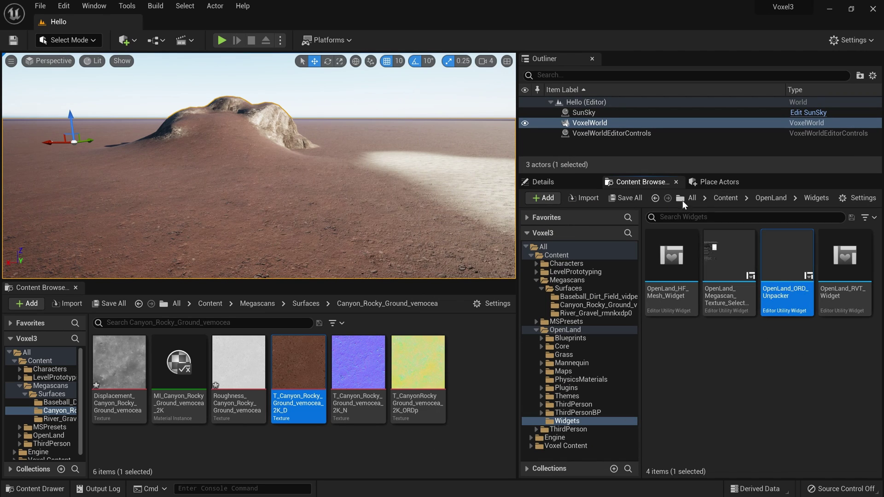
- Run the OpenLand Megascan Texture Selector editor utility widget and place its window clear of the terrain view
right_click(735, 307)
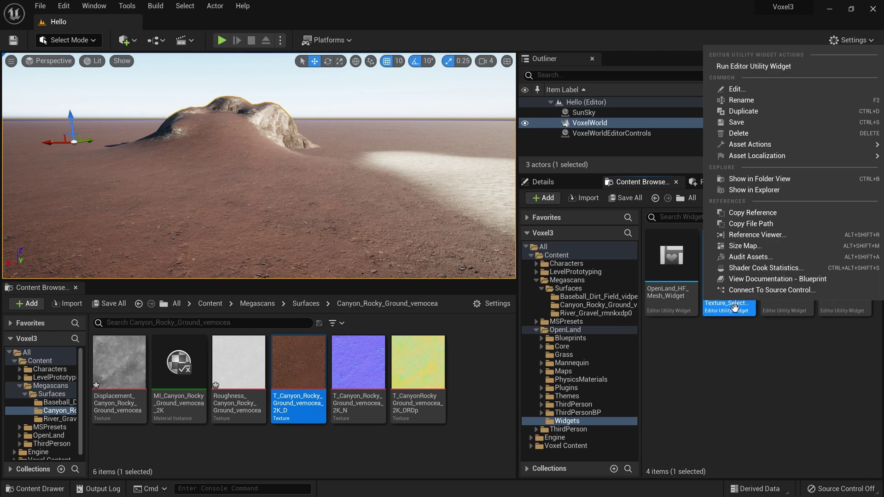
click(746, 67)
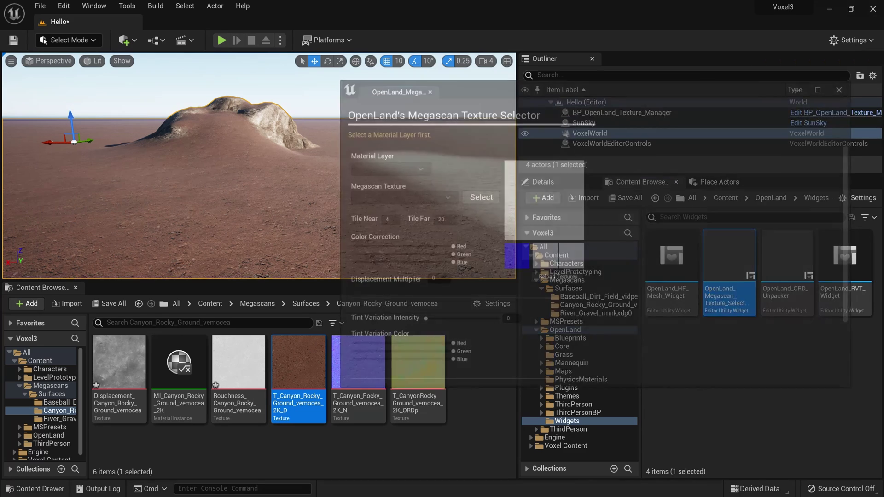
drag(562, 89, 639, 93)
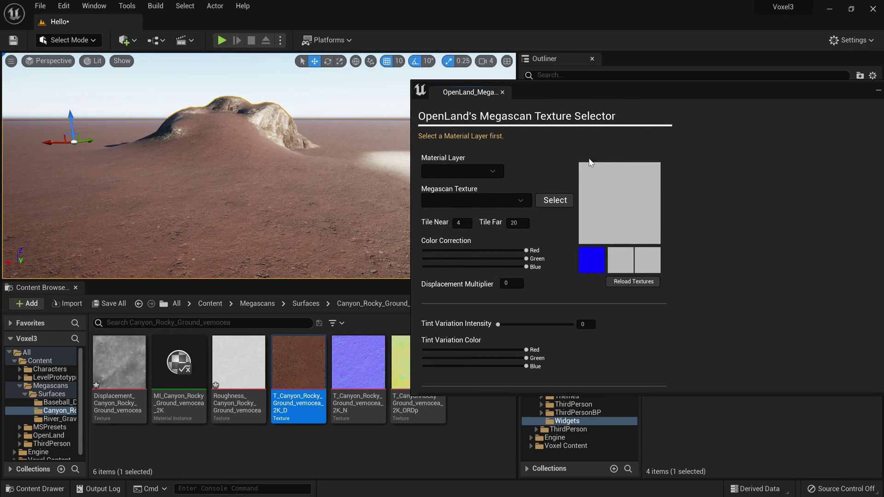
- Choose Baseball_Dirt_Field_vidpehm as the Megascan texture in the texture selector
click(499, 199)
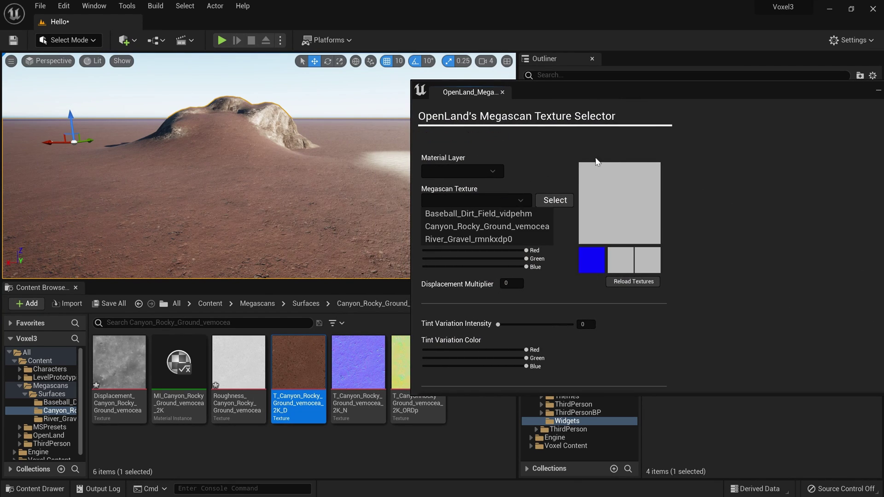
click(744, 144)
click(484, 203)
click(481, 214)
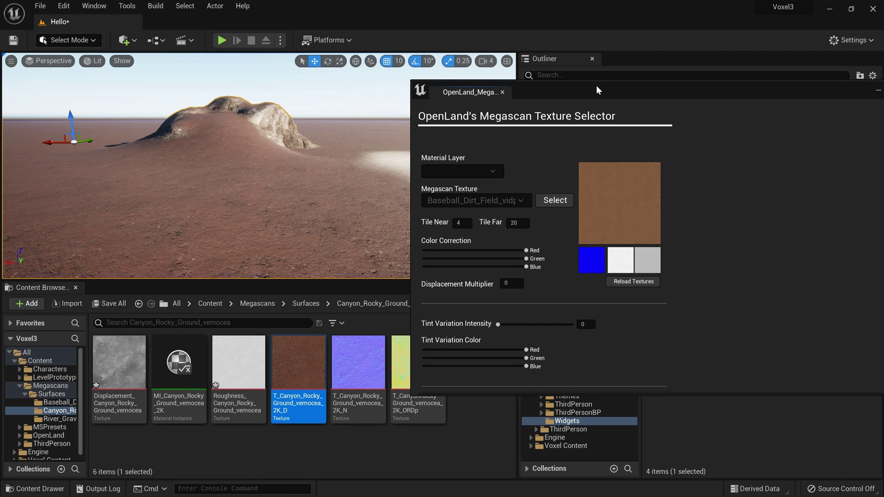
- Shrink the texture selector window off the viewport and examine its displacement, tint variation and texture variation settings
mouse_move(596, 85)
mouse_down()
mouse_move(525, 99)
mouse_move(590, 94)
mouse_up()
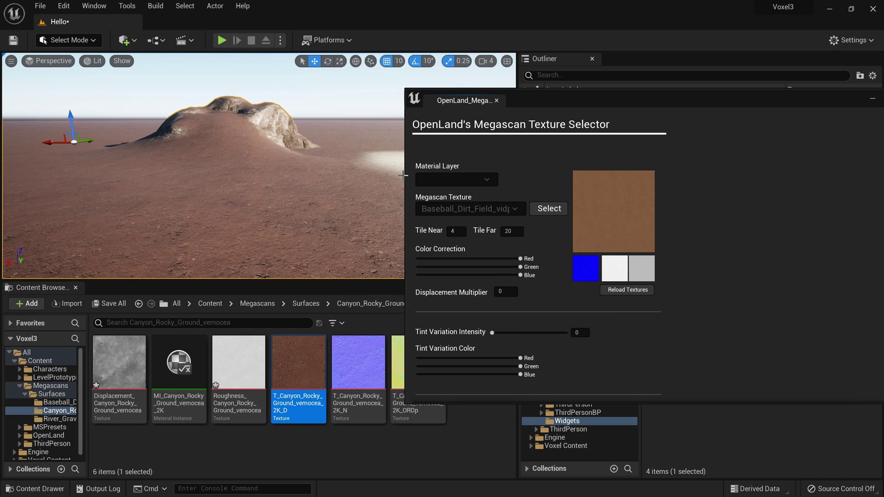
drag(405, 175, 538, 166)
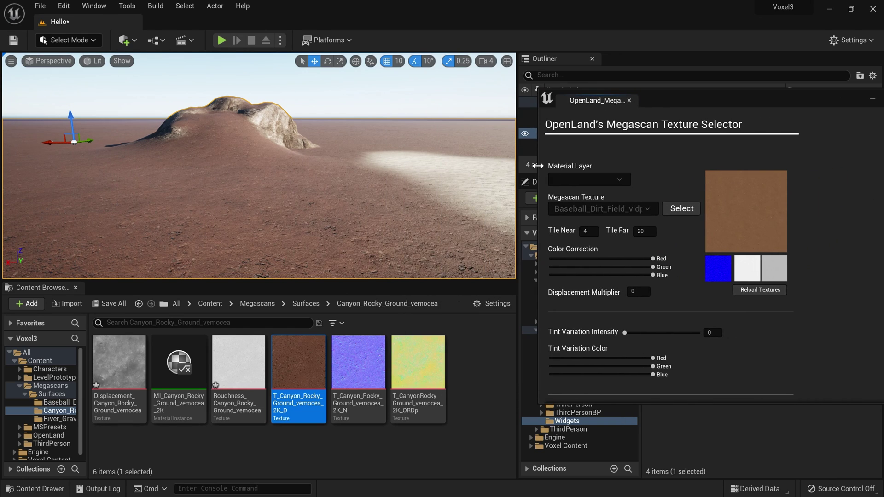
scroll(651, 346, down, 3)
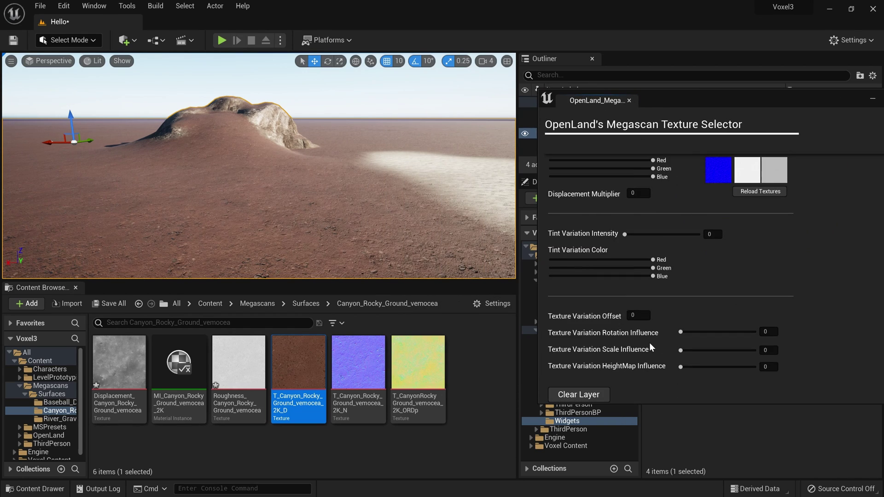
scroll(649, 342, up, 3)
scroll(649, 342, down, 3)
scroll(654, 350, up, 3)
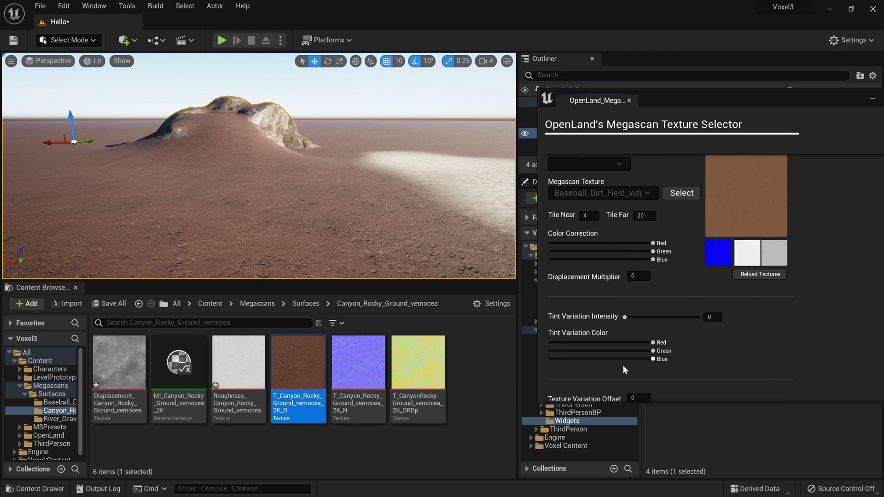
scroll(617, 300, down, 3)
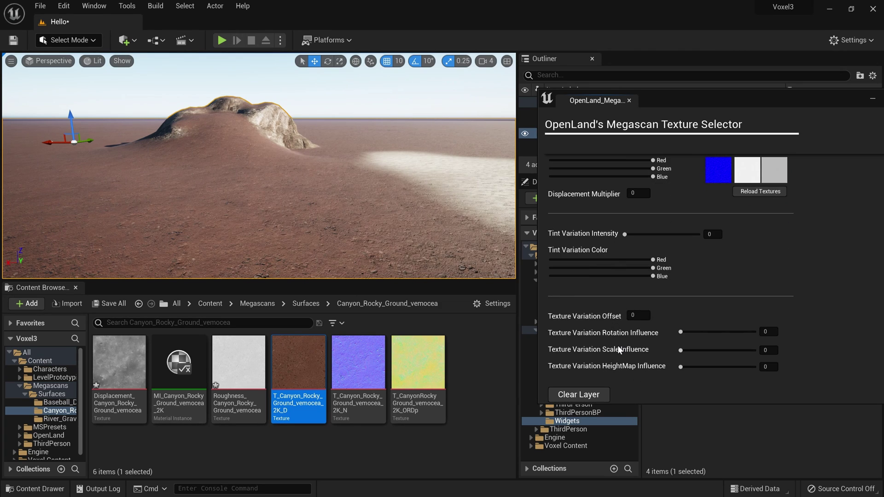
- Switch to Voxels mode and sculpt a large arch on the open ground with the Sphere tool
right_drag(257, 166, 350, 154)
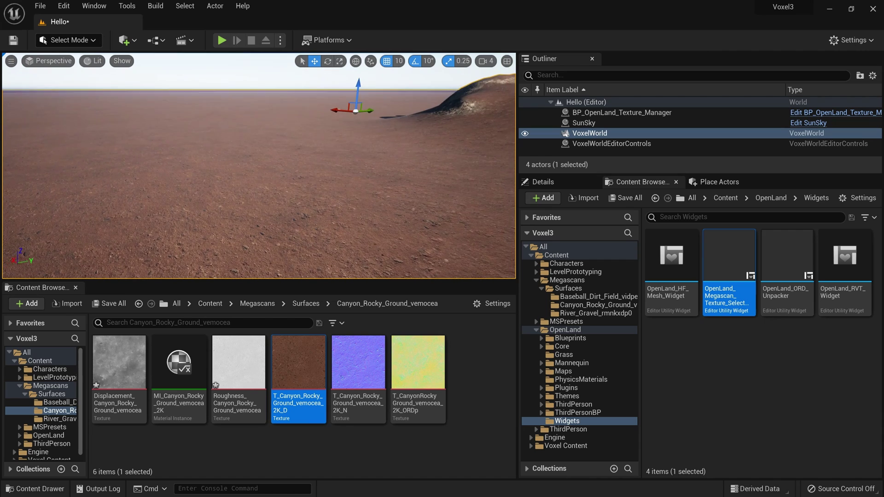
right_drag(275, 131, 267, 107)
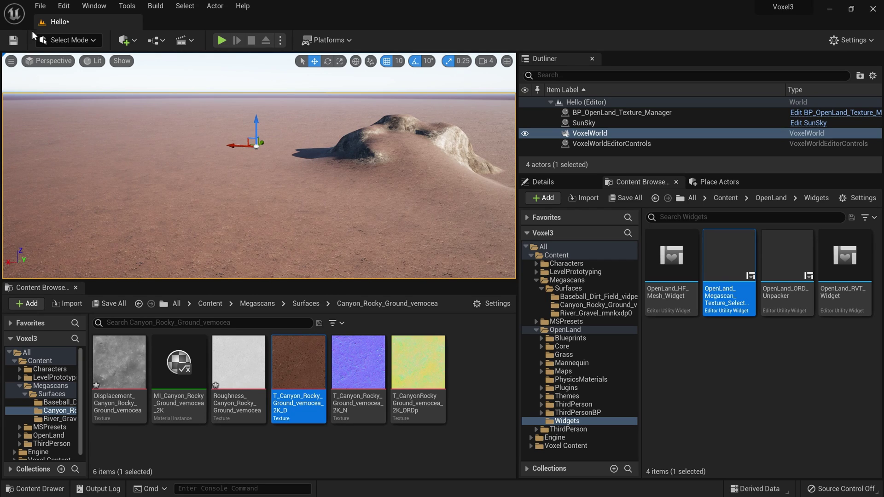
click(55, 40)
click(88, 149)
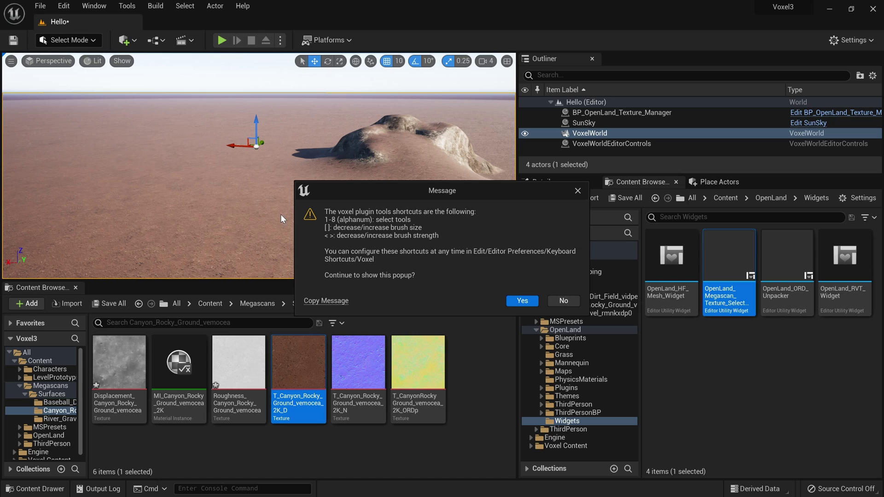
click(522, 300)
click(134, 87)
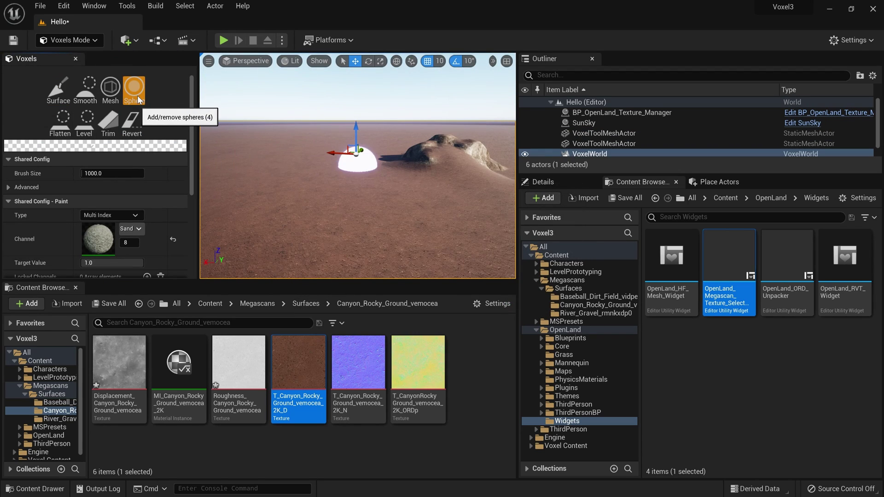
right_drag(258, 171, 202, 171)
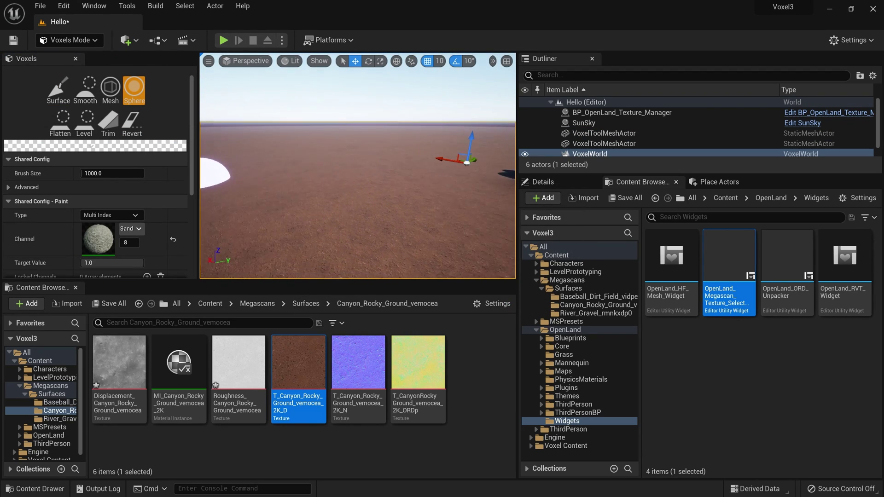
mouse_move(264, 184)
mouse_down()
mouse_move(267, 142)
mouse_move(330, 89)
mouse_move(403, 83)
mouse_move(449, 179)
mouse_up()
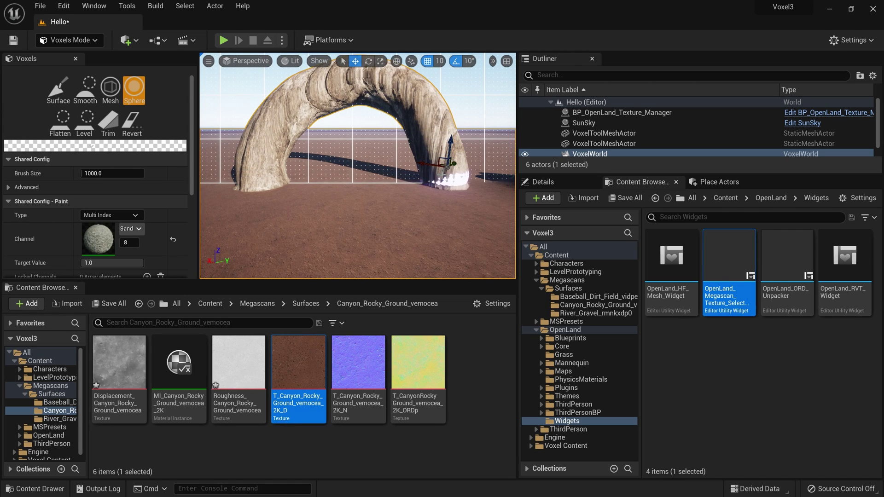
- Close the Voxels tool settings and inspect the sculpted arch and its cliff texture from several distances
click(75, 59)
mouse_move(254, 165)
right_down()
mouse_move(251, 148)
mouse_move(229, 137)
mouse_move(283, 134)
right_up()
right_drag(82, 81, 80, 80)
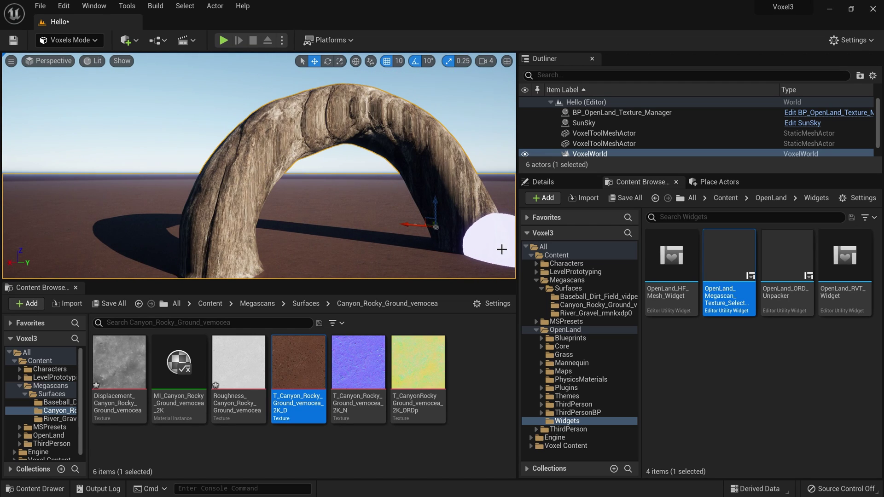
scroll(221, 198, down, 3)
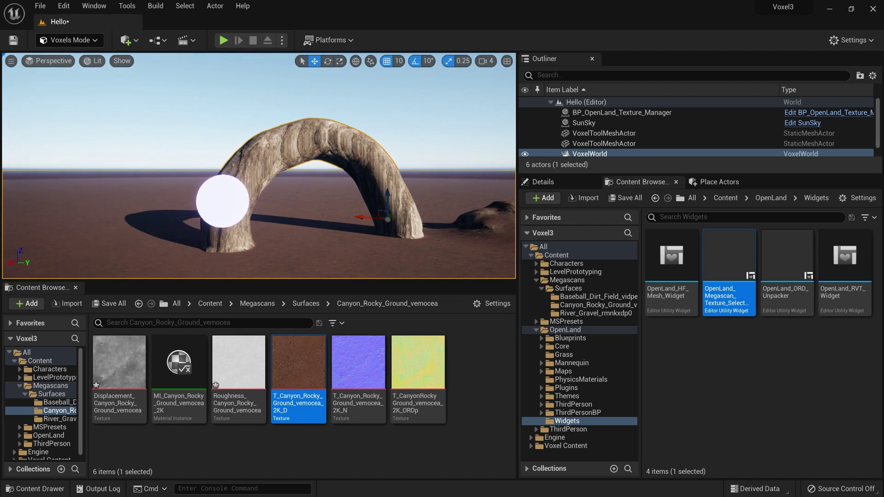
mouse_move(222, 201)
right_down()
mouse_move(268, 148)
mouse_move(272, 231)
mouse_move(253, 229)
right_up()
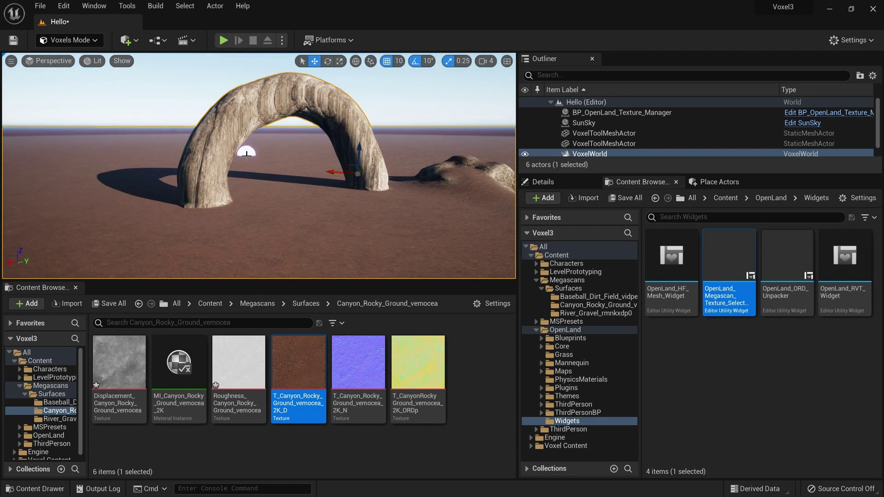
mouse_move(205, 200)
right_down()
mouse_move(245, 191)
mouse_move(302, 93)
right_up()
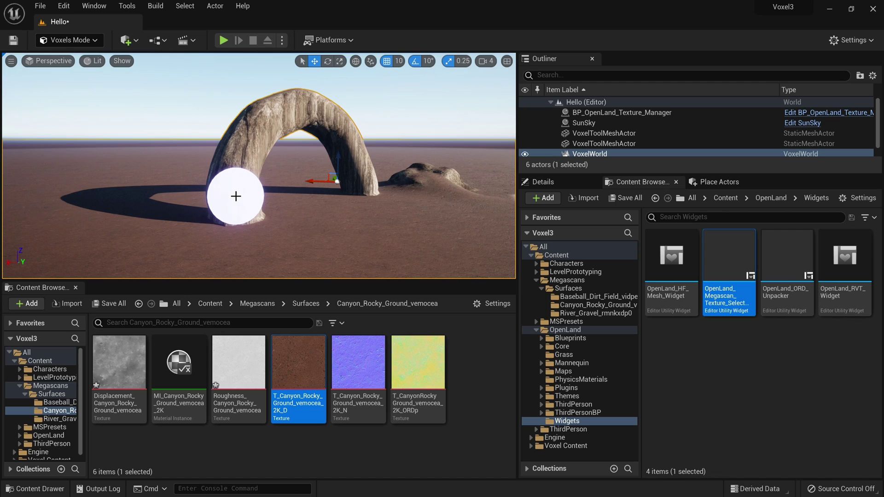
- Switch the viewport to Unlit view mode and inspect the arch up close
click(94, 64)
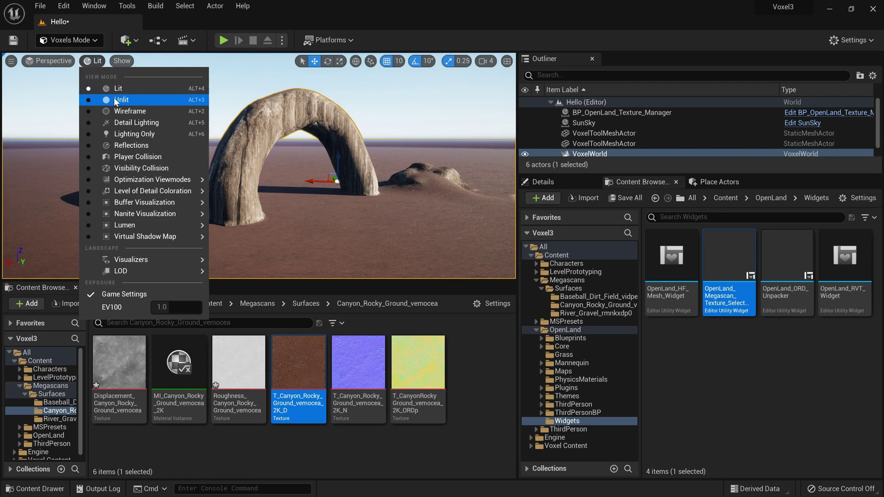
click(119, 85)
key(w)
right_drag(309, 165, 290, 165)
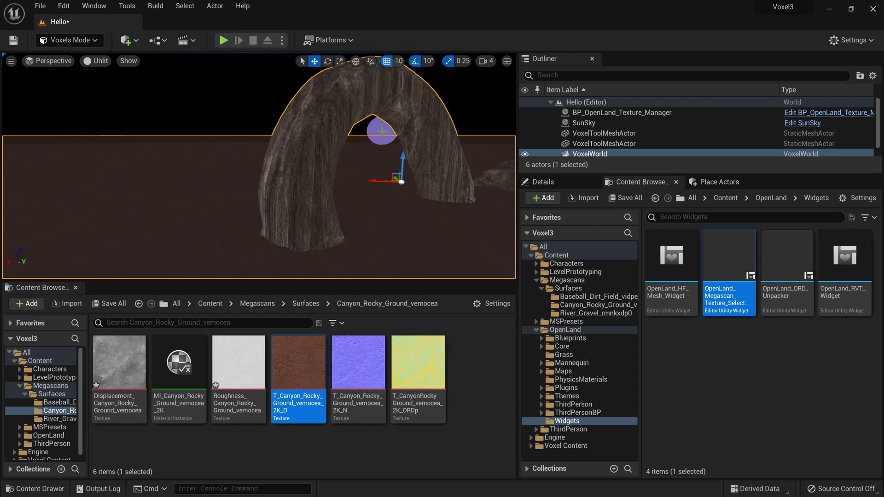
- Reopen the Voxels tool settings and set the paint channel to 20
click(71, 42)
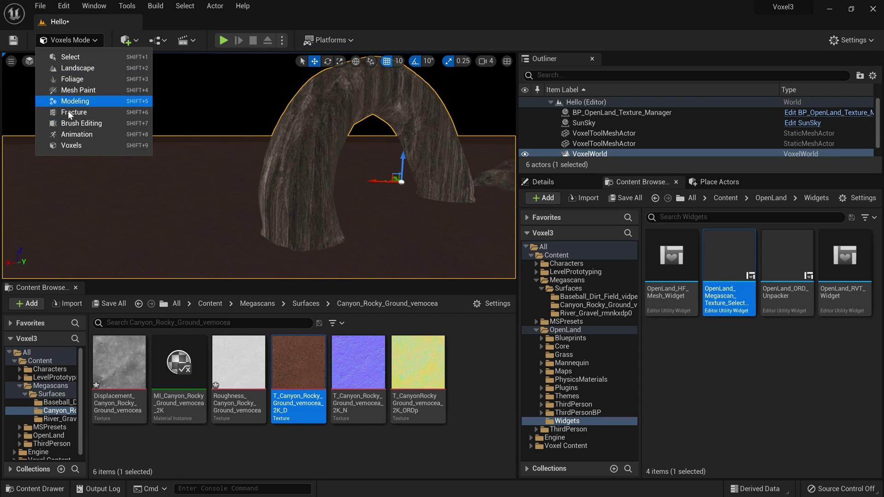
click(71, 145)
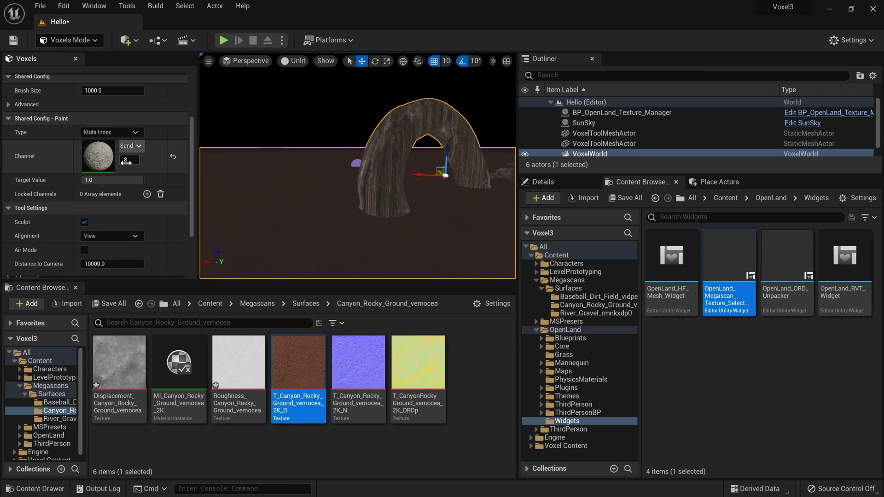
key(Return)
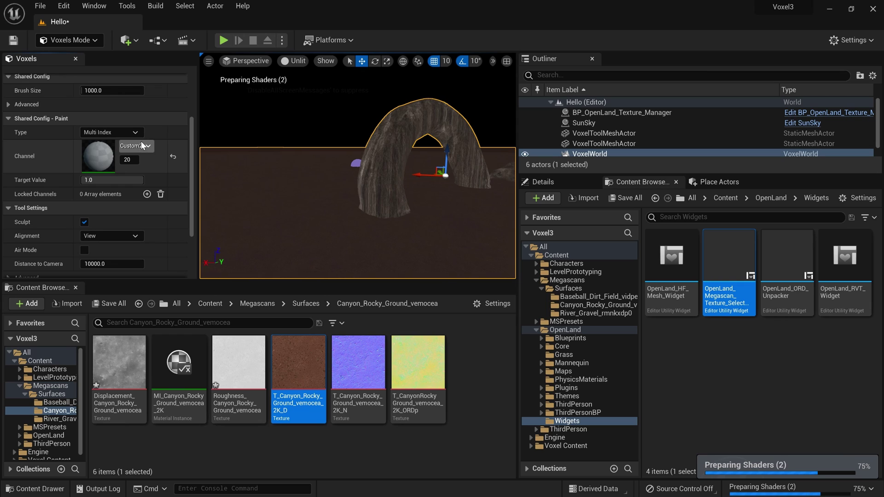
- Switch to the Surface tool and look over its sculpt and paint settings
scroll(88, 111, up, 3)
key(ctrl+z)
scroll(88, 113, up, 1)
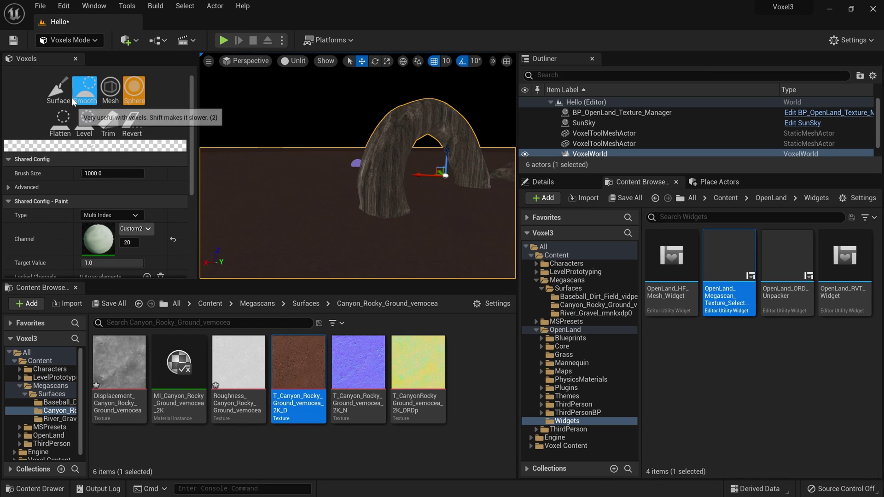
click(60, 98)
scroll(147, 187, down, 6)
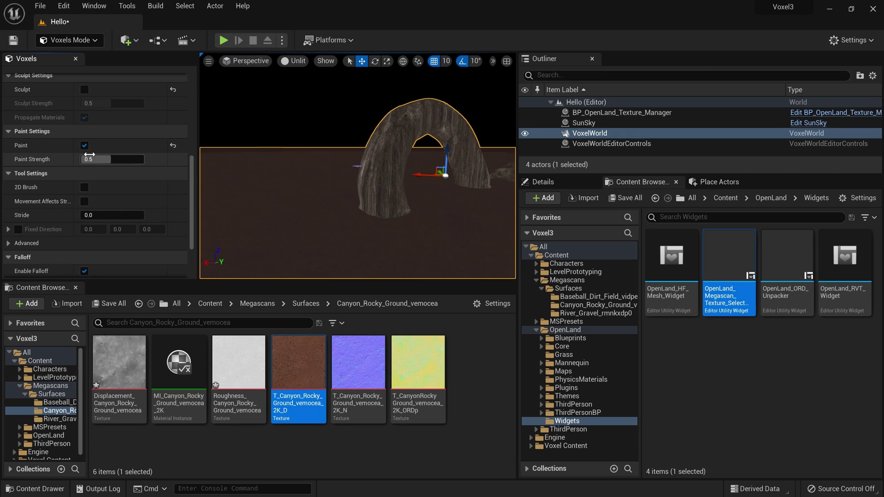
scroll(90, 153, up, 2)
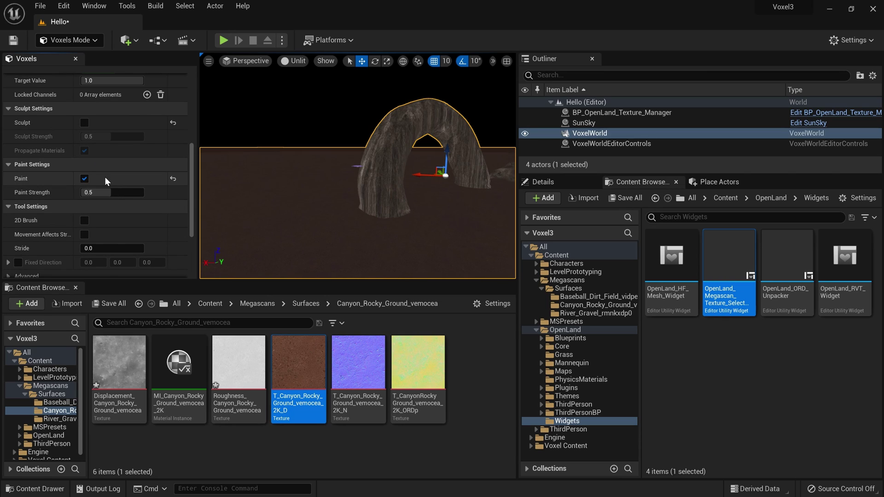
scroll(170, 173, down, 1)
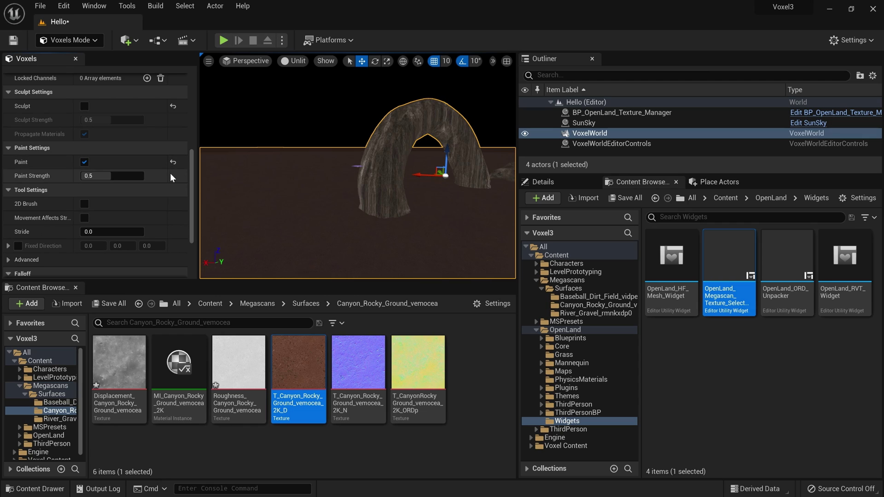
- Paint the whole arch and the ground around its feet with the Custom2 channel at 0.5 paint strength
right_drag(351, 188, 381, 187)
scroll(381, 188, up, 3)
mouse_move(382, 188)
mouse_down()
mouse_move(359, 134)
mouse_move(340, 143)
mouse_move(339, 184)
mouse_move(356, 224)
mouse_move(339, 185)
mouse_move(363, 103)
mouse_move(382, 101)
mouse_move(385, 116)
mouse_move(347, 186)
mouse_move(364, 211)
mouse_move(331, 195)
mouse_move(399, 84)
mouse_up()
drag(413, 119, 438, 151)
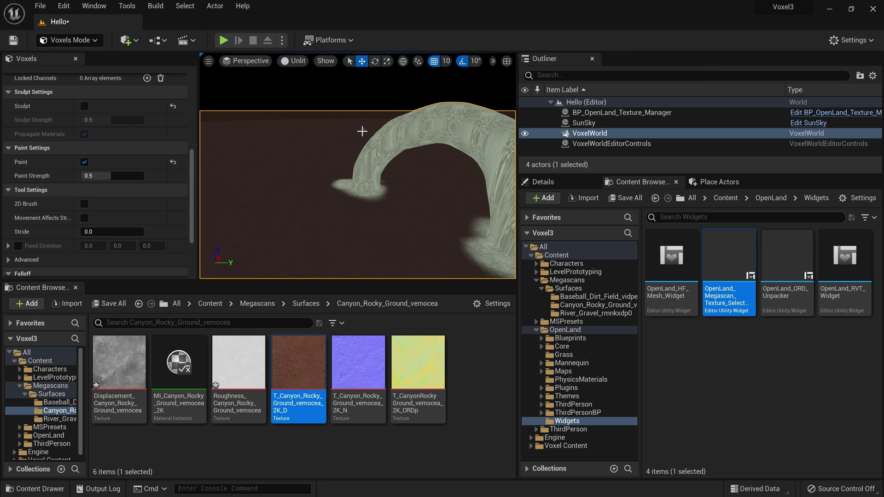
mouse_move(361, 131)
right_down()
mouse_move(401, 137)
mouse_move(389, 136)
right_up()
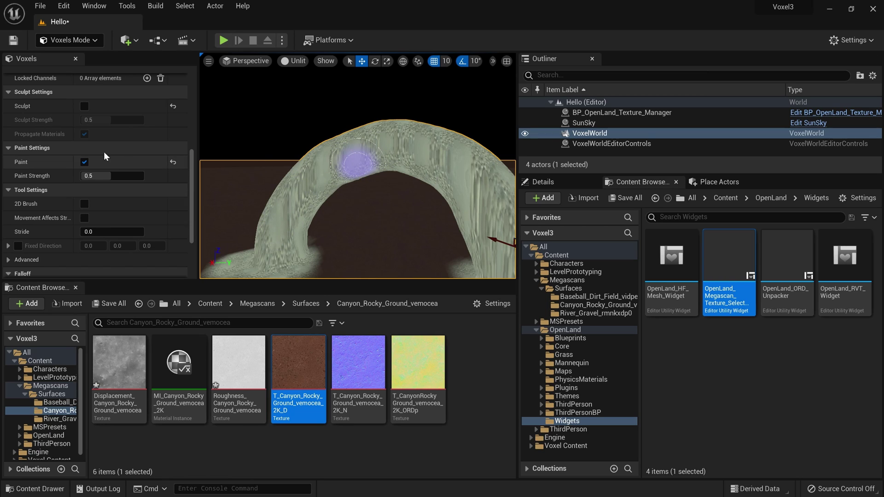
- Return to Select mode and save the Hello level
click(55, 43)
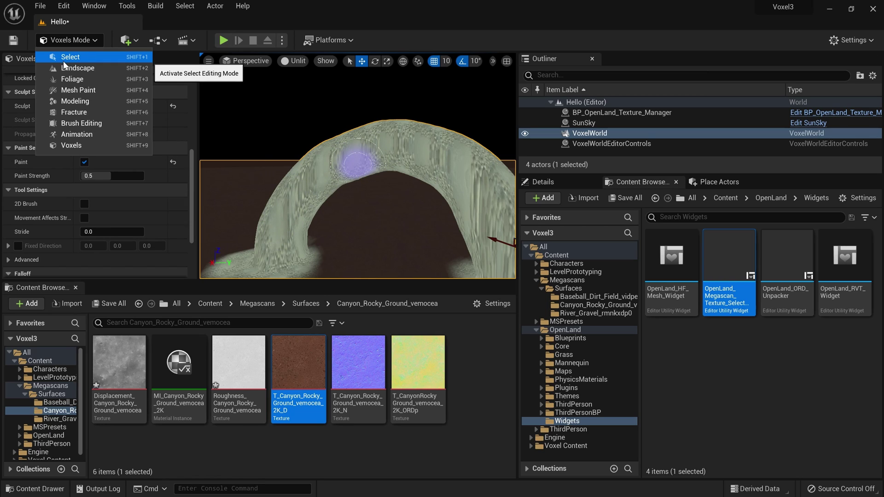
click(64, 58)
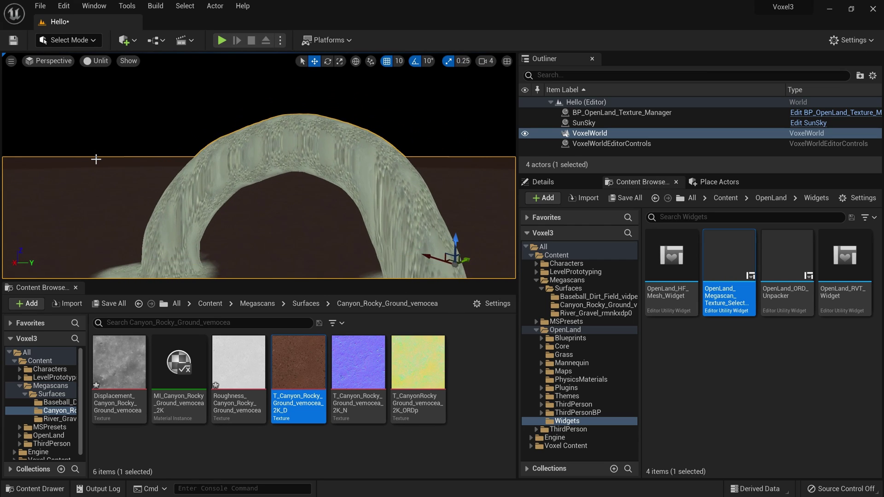
scroll(96, 160, down, 3)
key(ctrl+s)
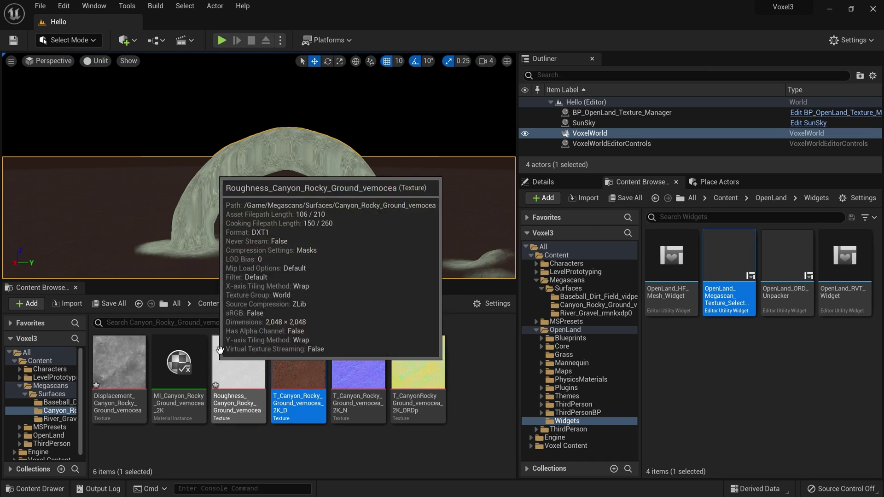
- Open the MI_OpenLand_Theme_Default material instance and filter its parameters for custom2
click(209, 304)
scroll(258, 412, down, 3)
double_click(258, 411)
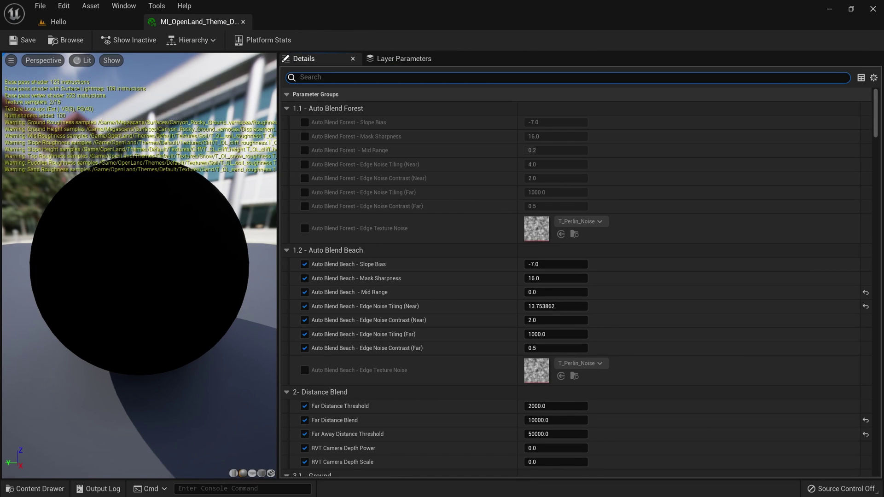
text(custom3)
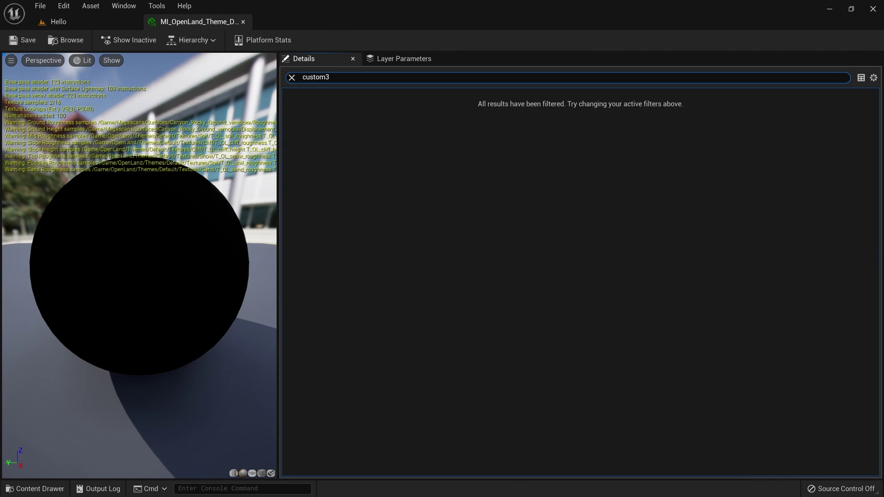
key(BackSpace)
text(2)
- Browse to the River_Gravel_rmnkxdp0 surface folder and enable the Custom2 Texture, Normals, Roughness and Height parameters
key(ctrl+space)
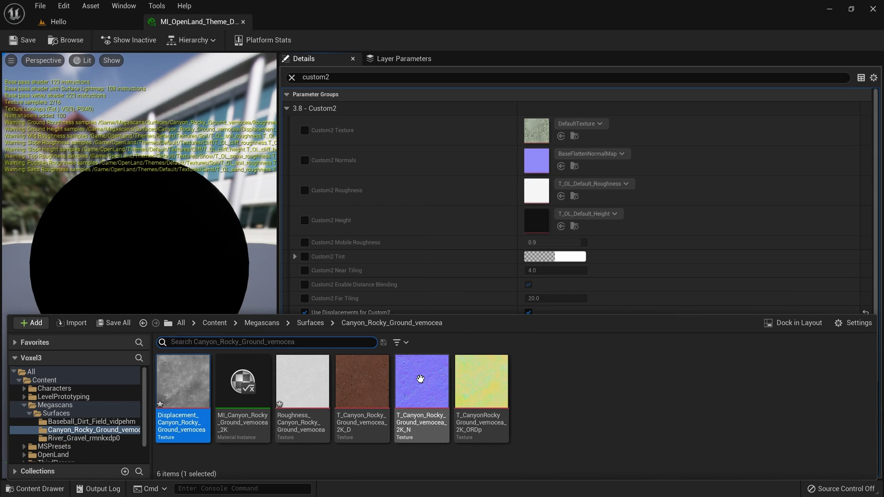
click(310, 323)
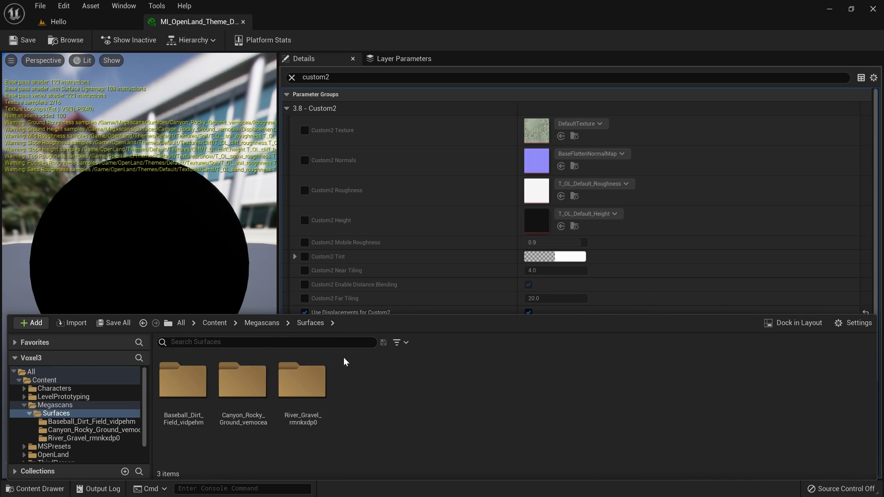
double_click(307, 429)
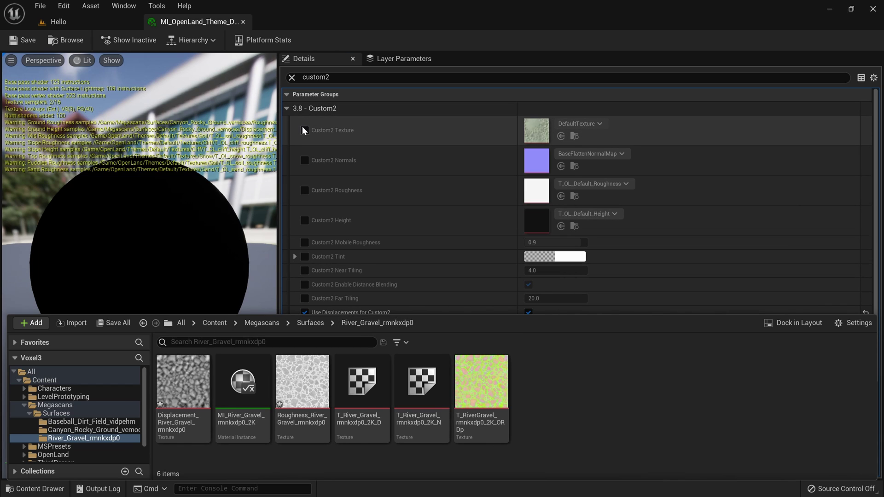
click(305, 130)
click(305, 161)
click(305, 190)
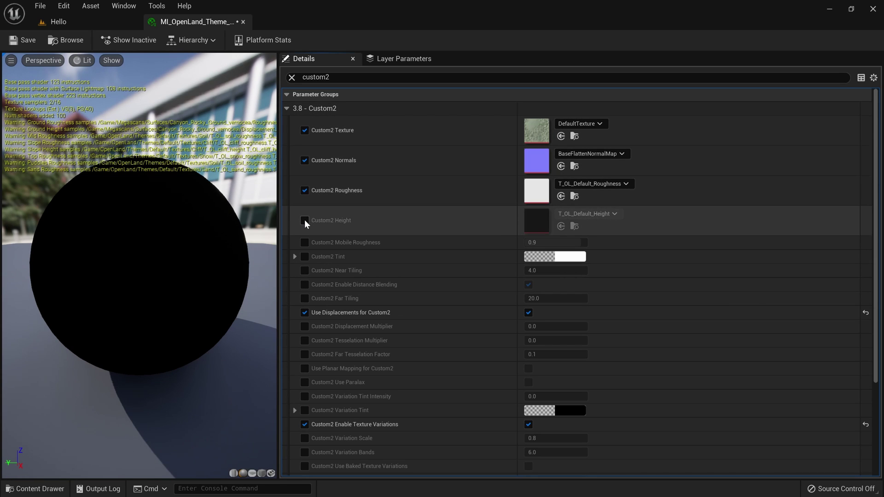
click(305, 220)
- Assign the River Gravel diffuse, normal, roughness and displacement textures to the matching Custom2 parameters and save the material instance
key(ctrl+space)
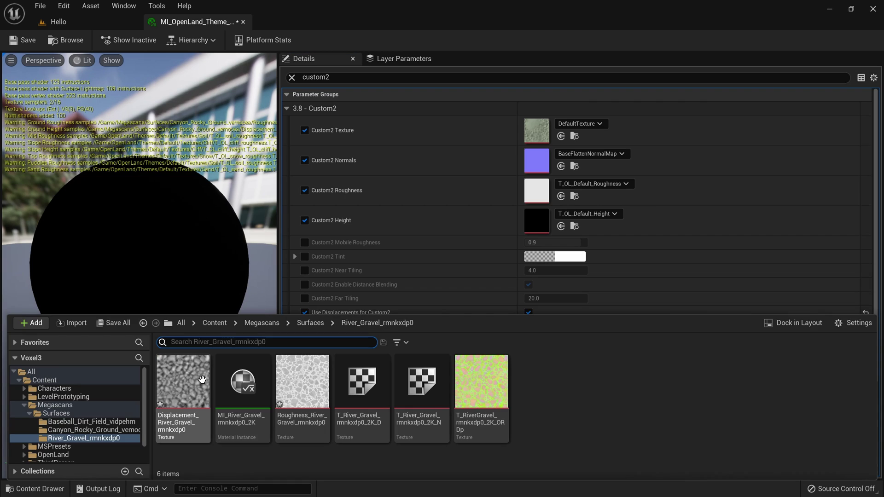
drag(363, 401, 540, 127)
drag(422, 381, 535, 160)
drag(302, 383, 537, 191)
drag(183, 382, 537, 220)
click(25, 40)
- Go back to the Hello level and inspect the river gravel texture on the arch up close
click(51, 22)
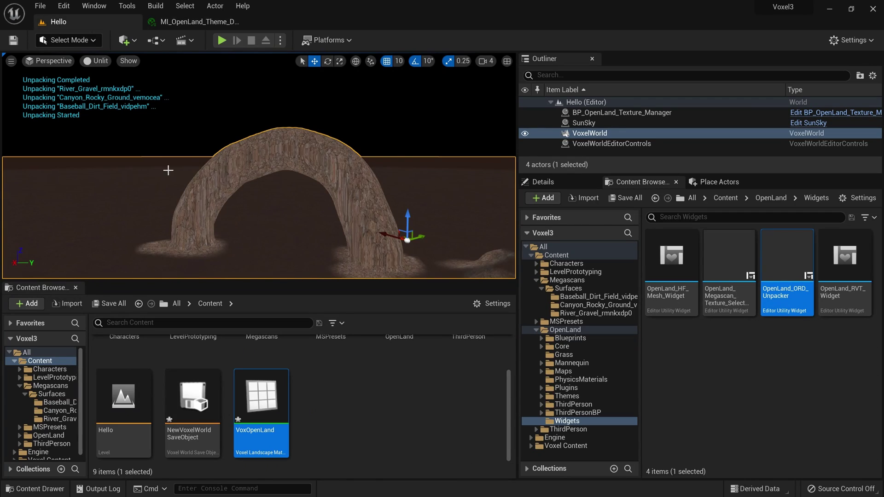
key(w)
right_drag(259, 166, 197, 173)
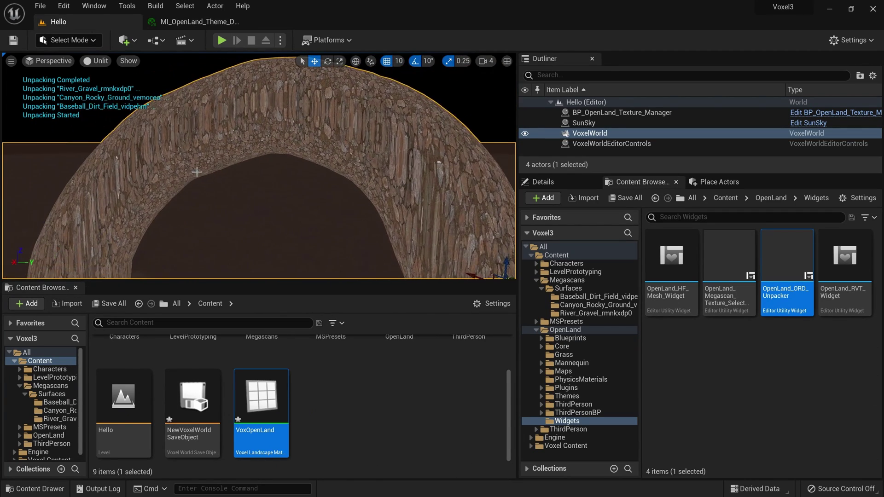
- Enable Use Planar Mapping for Custom2 in the material instance and check the arch in the level
click(184, 20)
scroll(341, 306, down, 3)
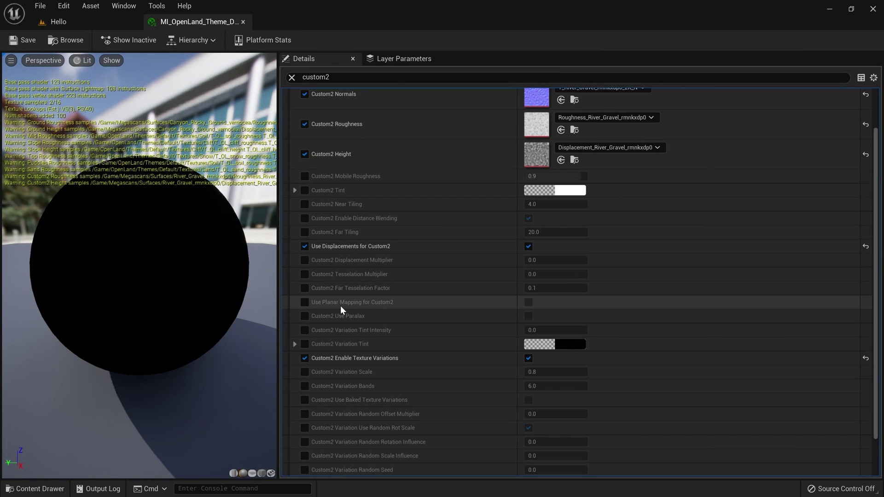
click(305, 303)
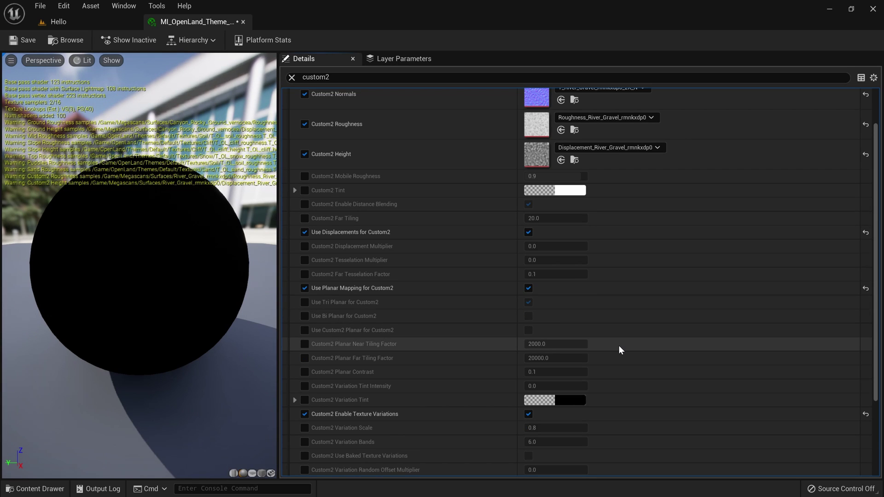
click(52, 22)
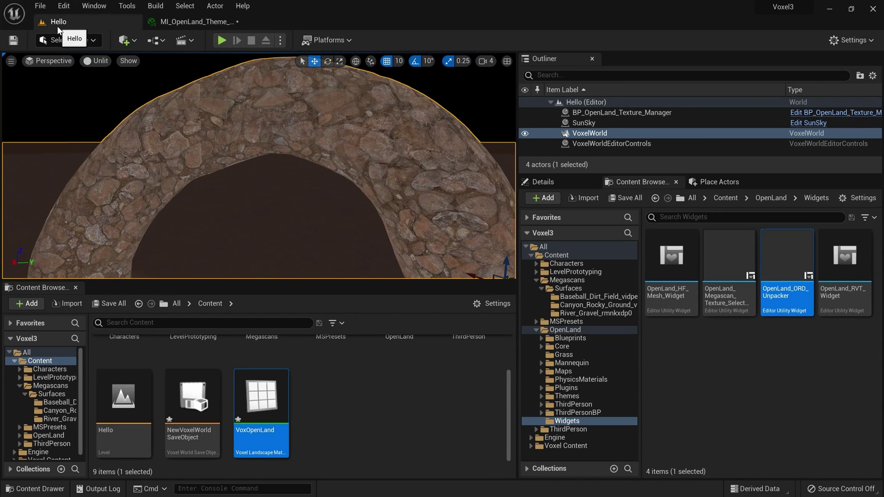
right_drag(227, 145, 179, 168)
right_drag(259, 165, 322, 173)
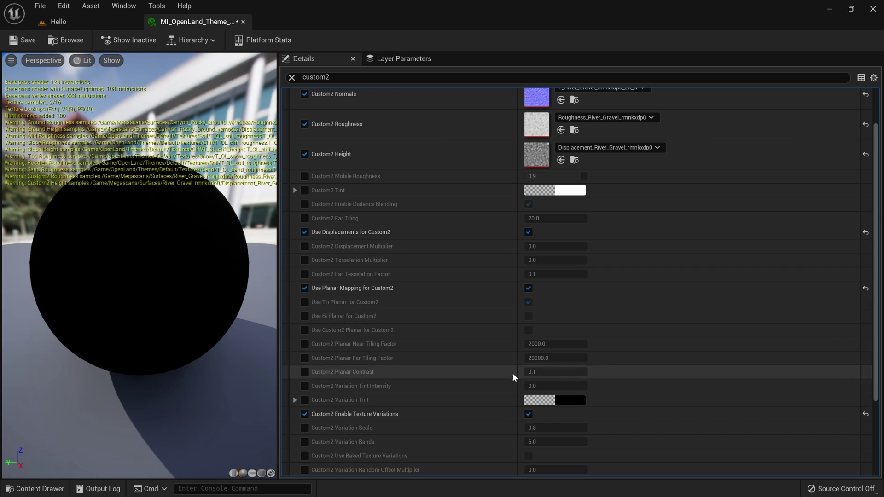
- Enable the Custom2 planar near and far tiling factors, set the near one to 500, and check the arch in the level
click(305, 344)
click(305, 358)
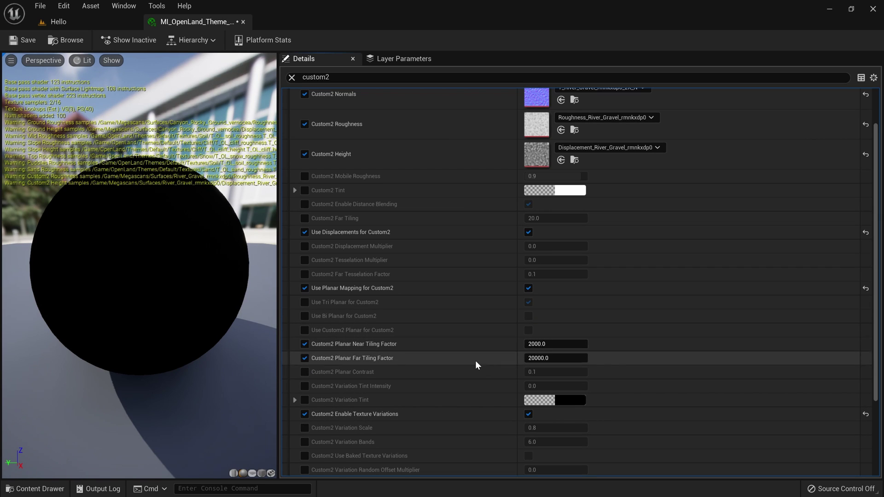
click(549, 344)
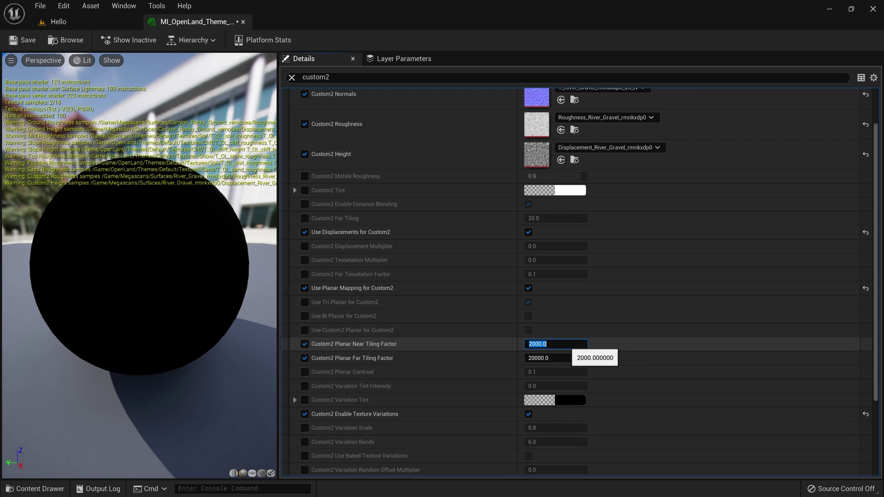
key(Return)
click(81, 26)
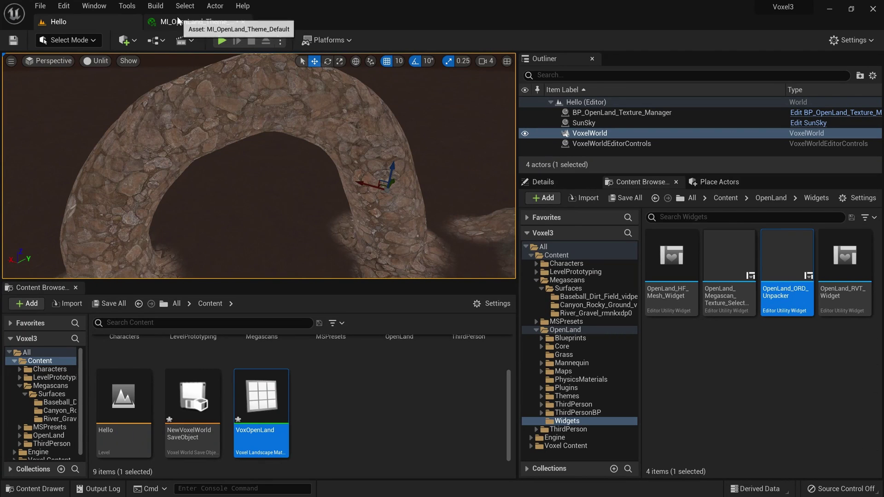
click(193, 22)
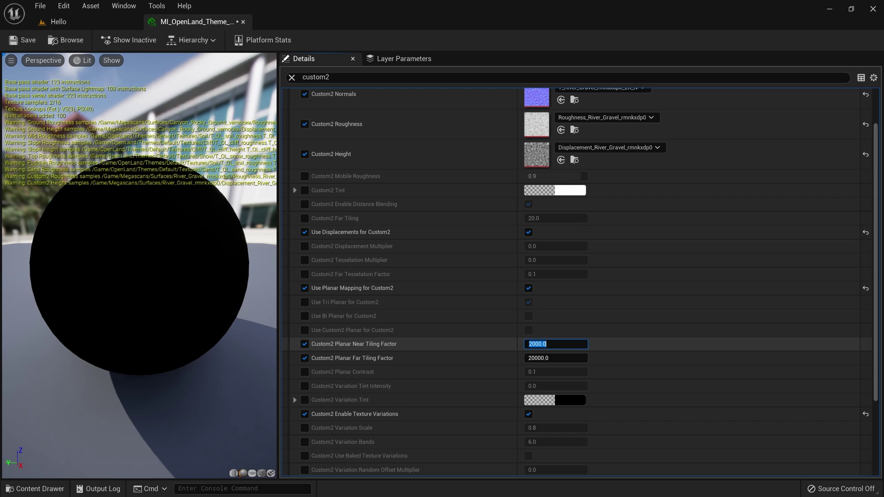
key(Return)
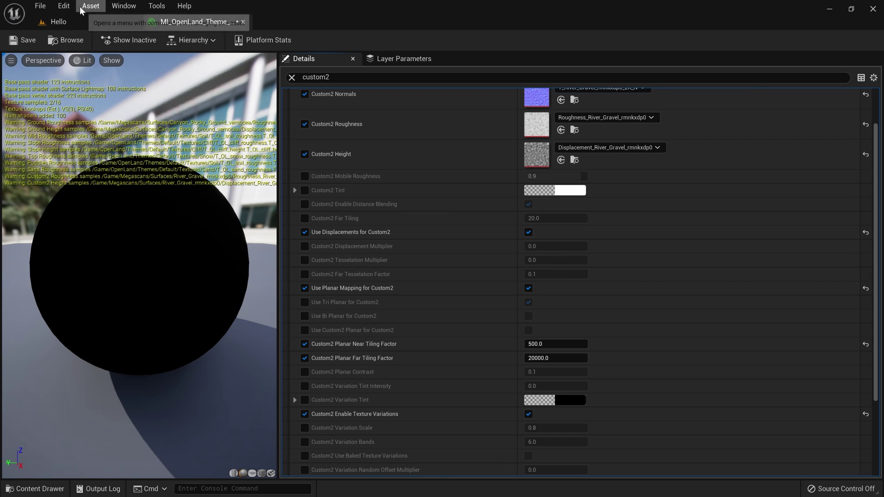
click(81, 21)
key(w)
mouse_move(193, 105)
right_down()
mouse_move(175, 92)
mouse_move(194, 104)
right_up()
- Set the Custom2 Planar Far Tiling Factor to 1000 and check the arch from several angles in the level
click(191, 22)
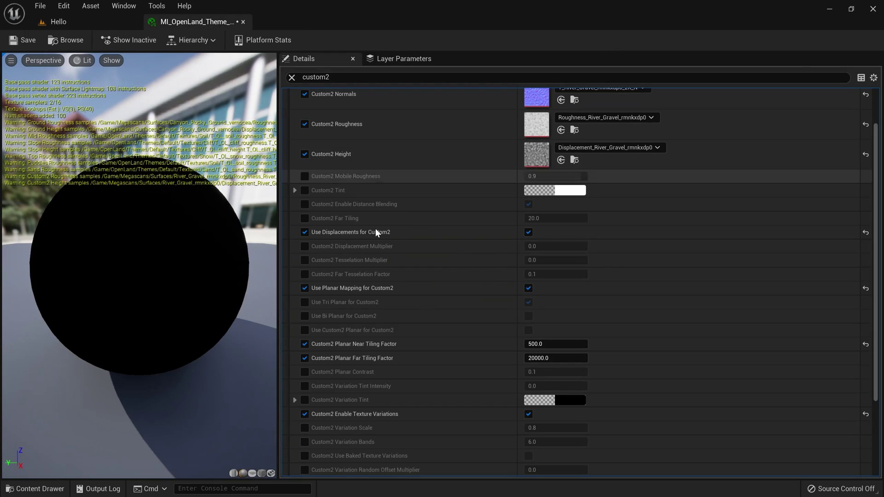
click(544, 358)
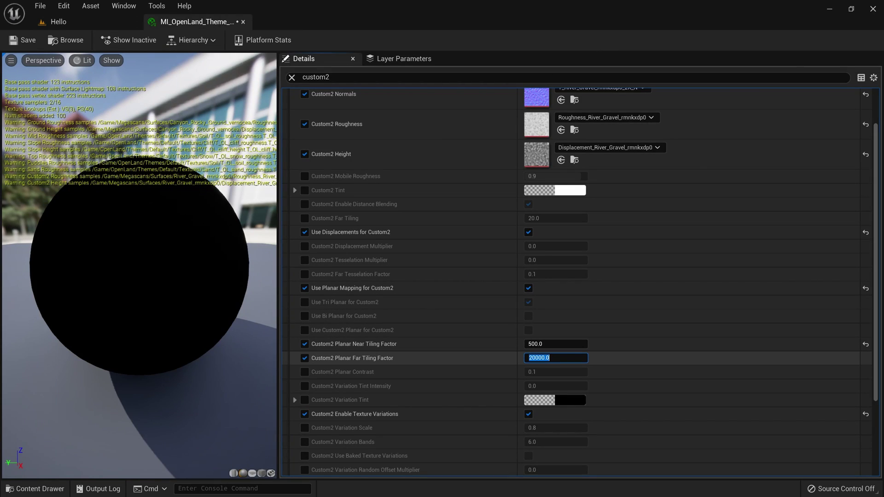
text(1000)
key(Return)
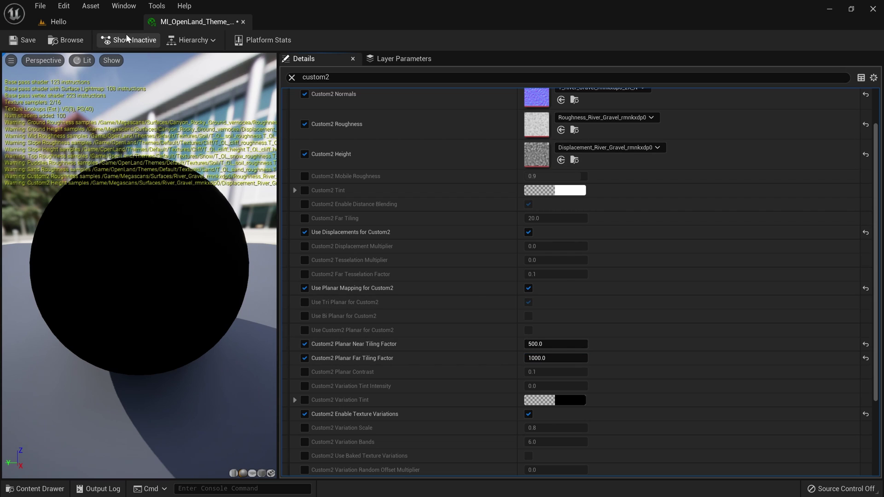
click(95, 24)
key(s)
right_drag(193, 115, 322, 161)
key(w)
key(a)
right_drag(209, 192, 209, 193)
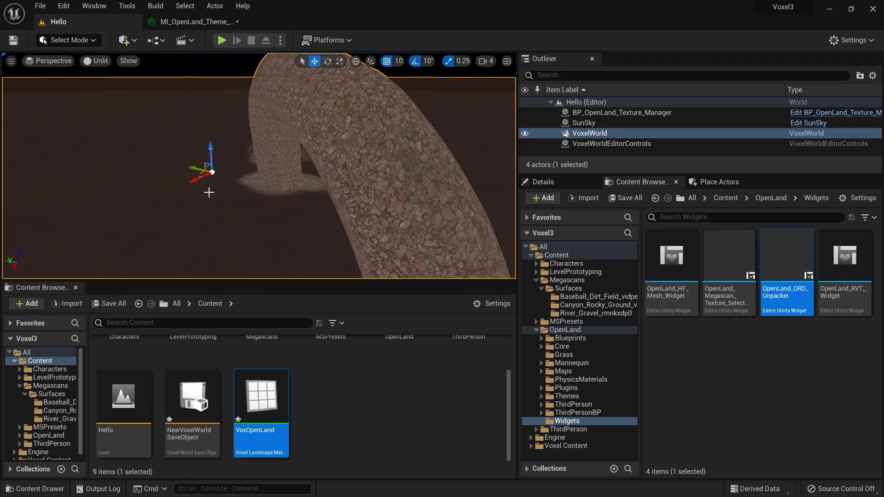
- Switch the viewport to Lit view mode and inspect the gravel arch from a distance
click(110, 61)
click(116, 85)
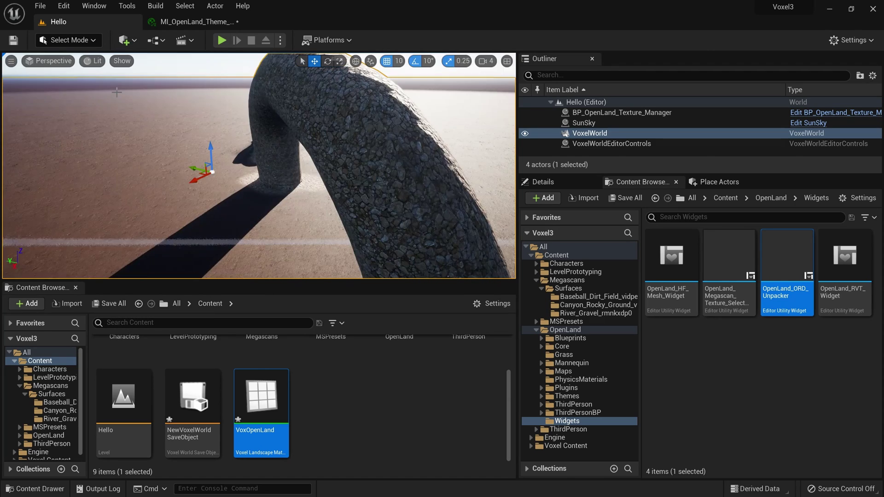
right_drag(259, 166, 259, 166)
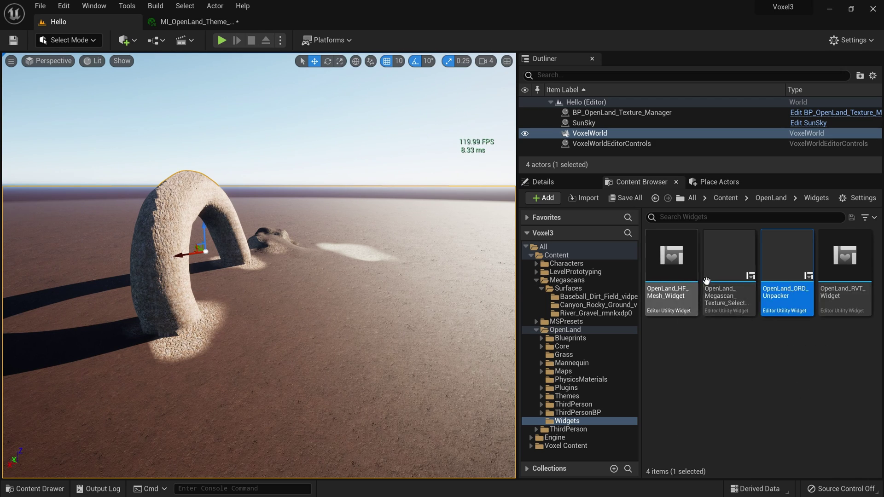
- Open the OpenLand Megascan Texture Selector widget and look over its material layer options
double_click(730, 258)
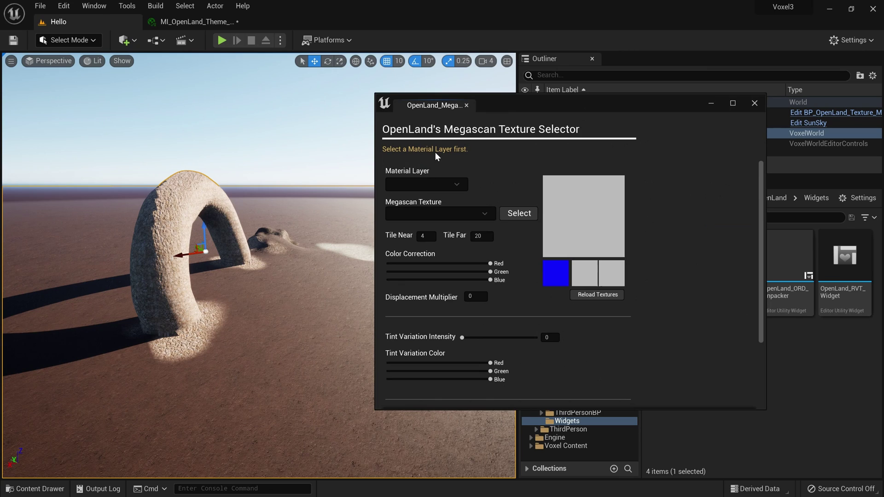
scroll(480, 282, down, 3)
scroll(480, 282, up, 3)
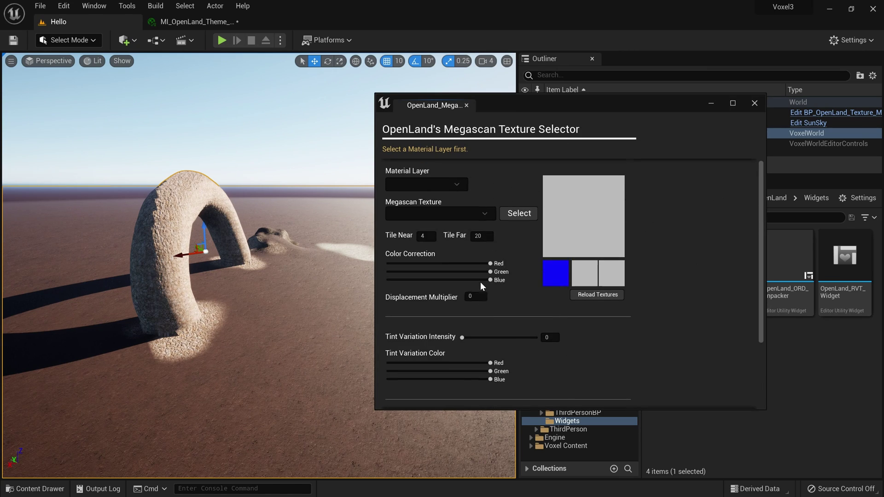